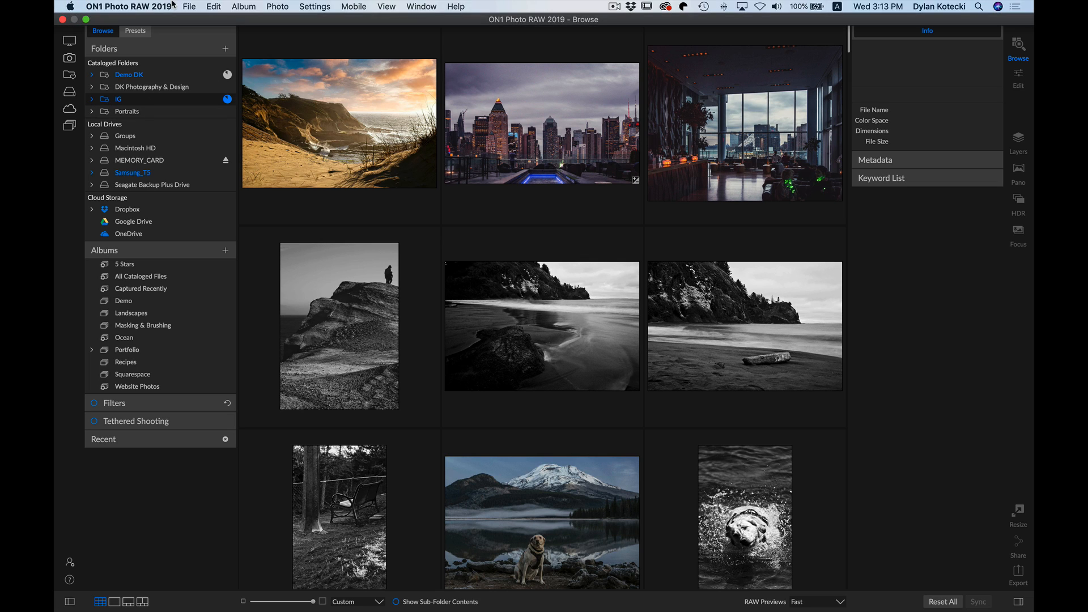
# Start a photo import using MEMORY_CARD as the source, keeping all photos checked
pyautogui.click(187, 5)
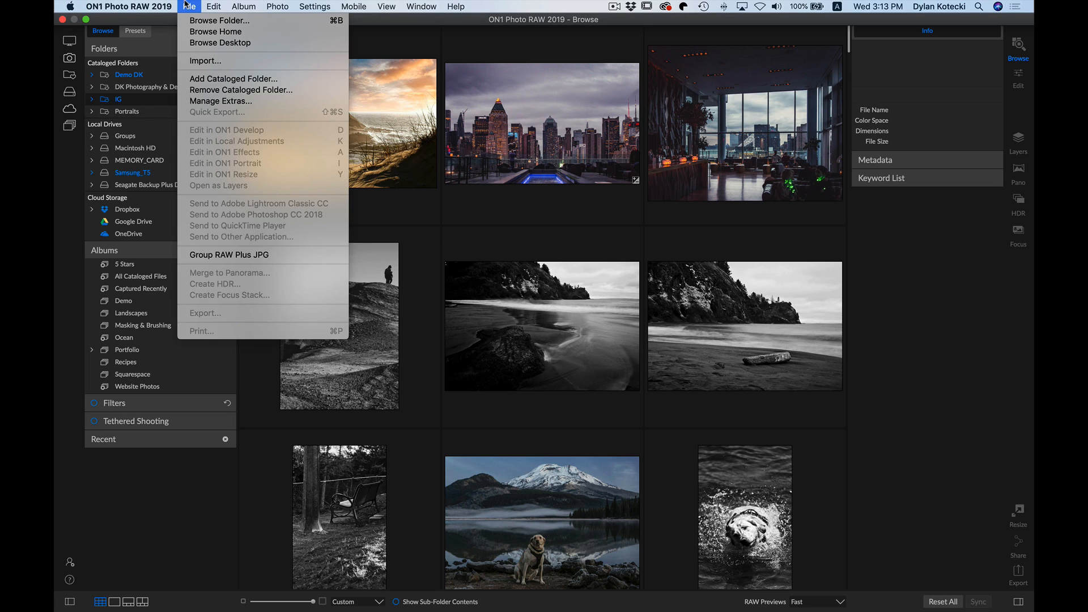
pyautogui.click(210, 61)
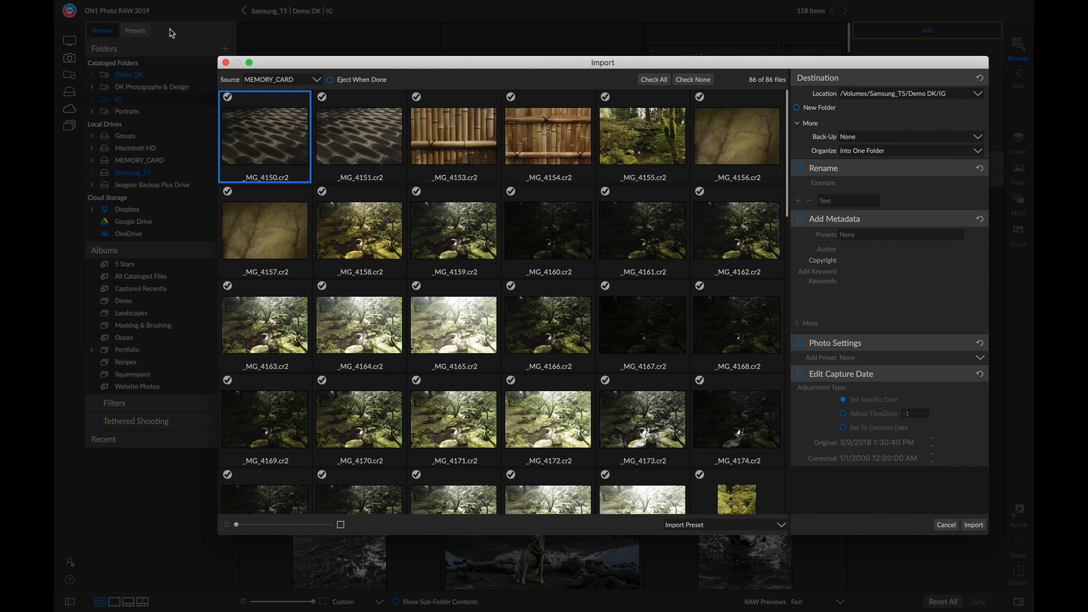
pyautogui.click(316, 79)
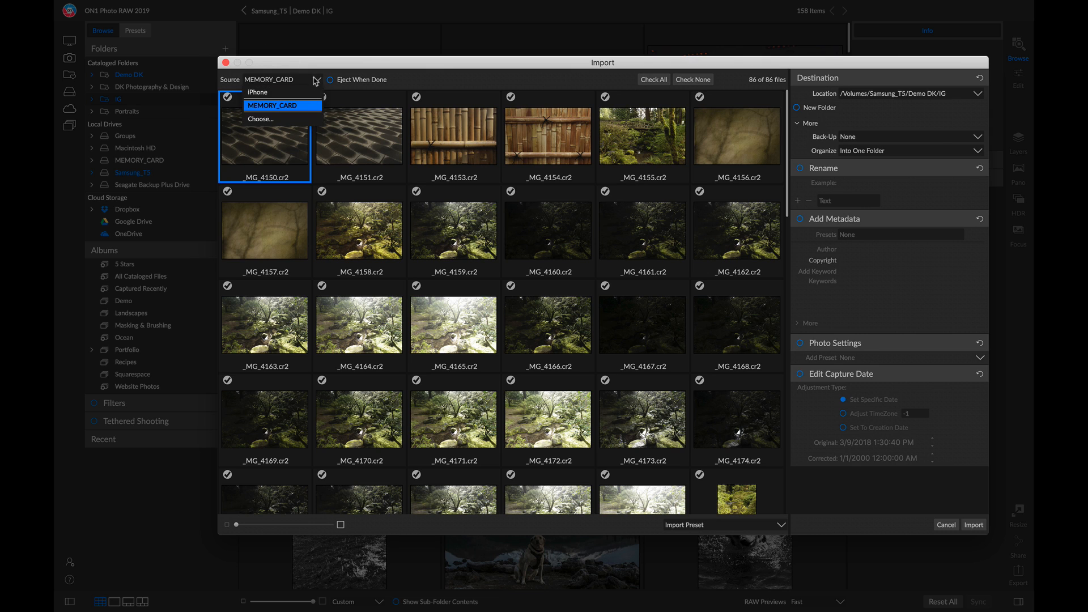
pyautogui.click(315, 80)
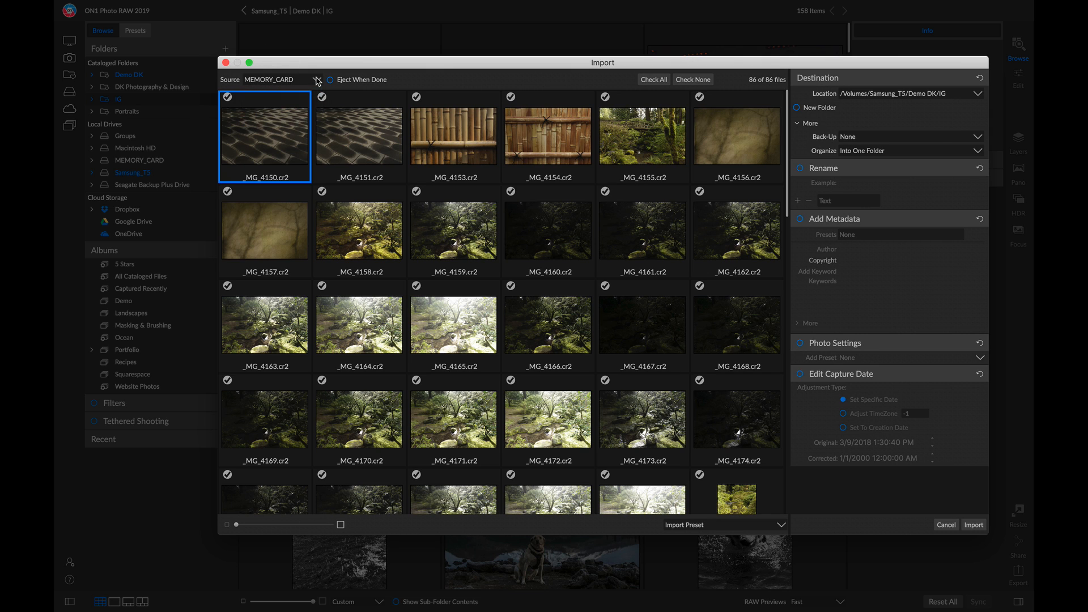
pyautogui.click(322, 96)
pyautogui.click(323, 96)
# Set the import destination to /Volumes/Samsung_T5/Demo DK with a new folder named Organizing
pyautogui.click(909, 93)
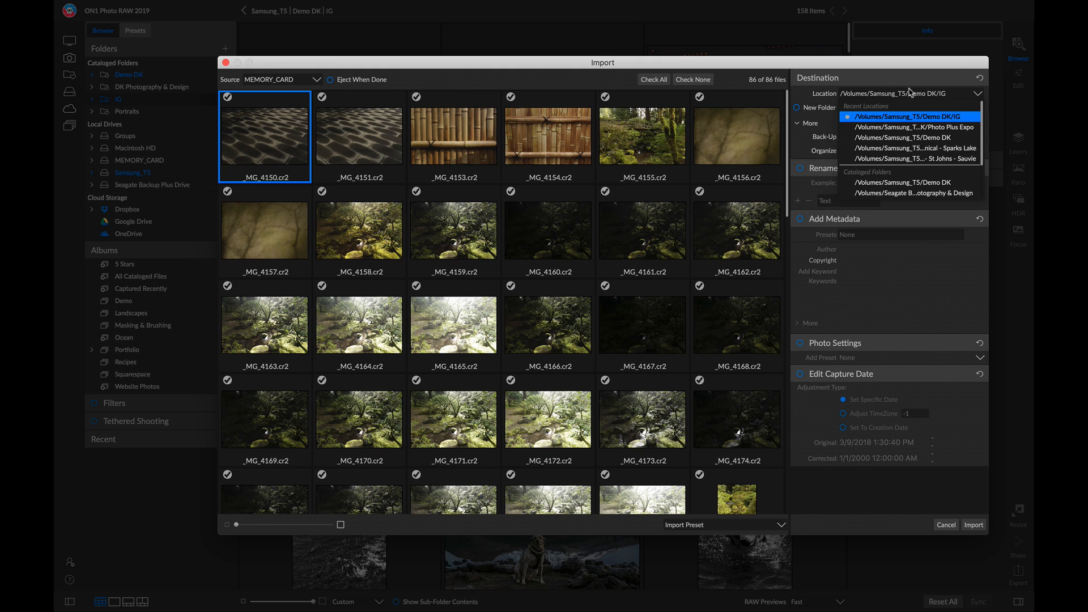
pyautogui.click(907, 137)
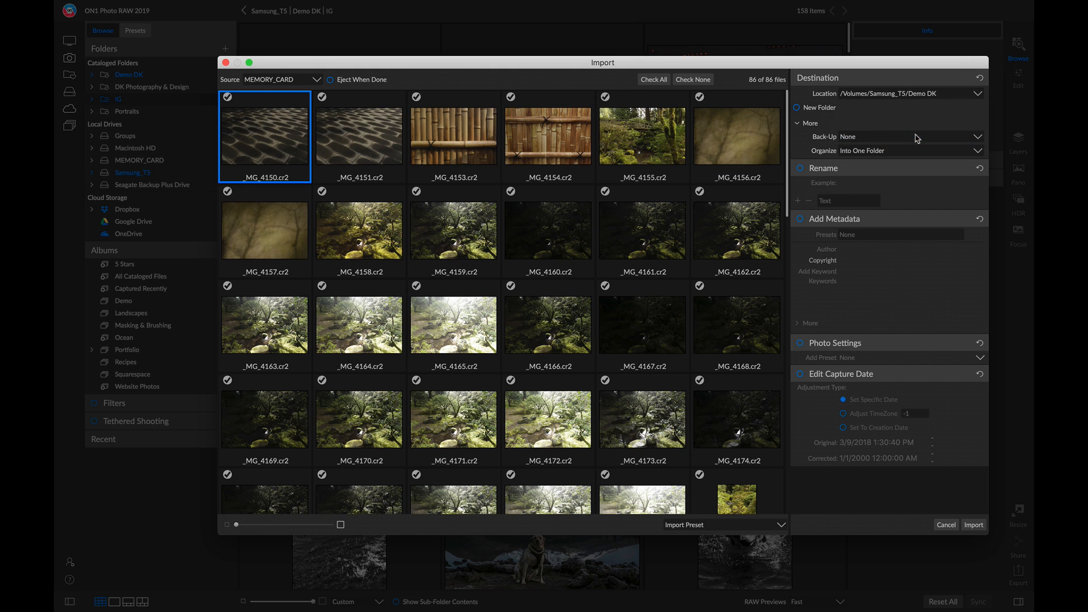
pyautogui.click(800, 107)
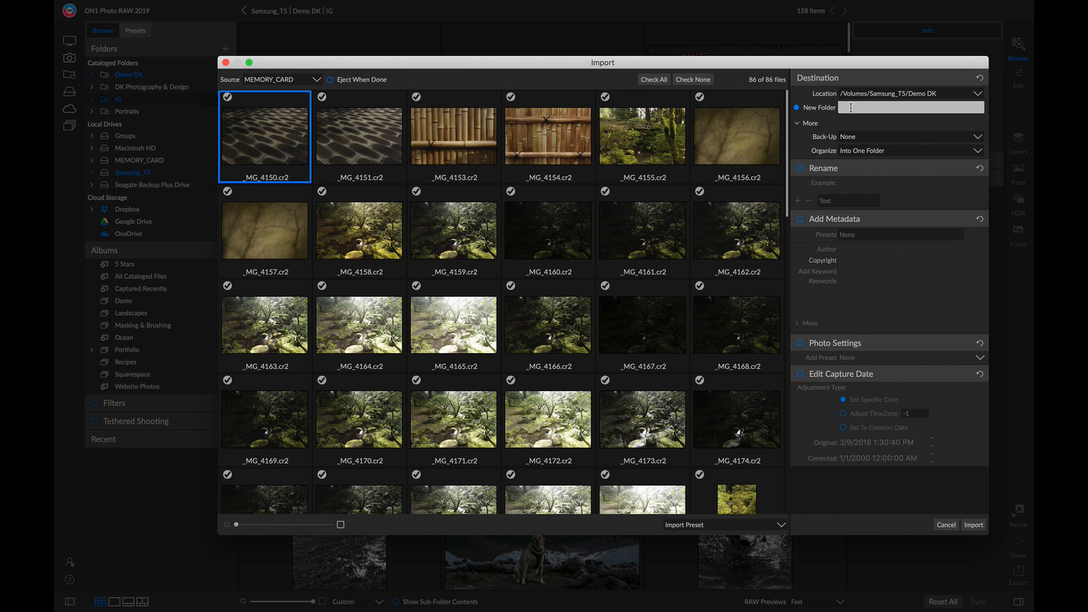
pyautogui.click(851, 107)
pyautogui.write('Organizing')
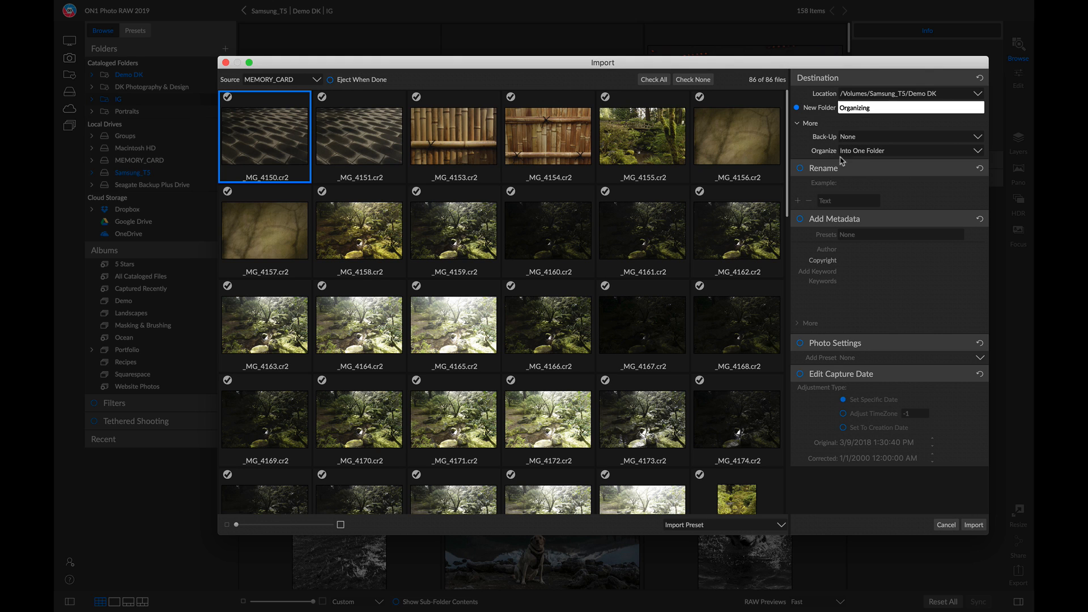
# Enable renaming on import with the text Japanese Gardens followed by a serial number starting at 0
pyautogui.click(800, 168)
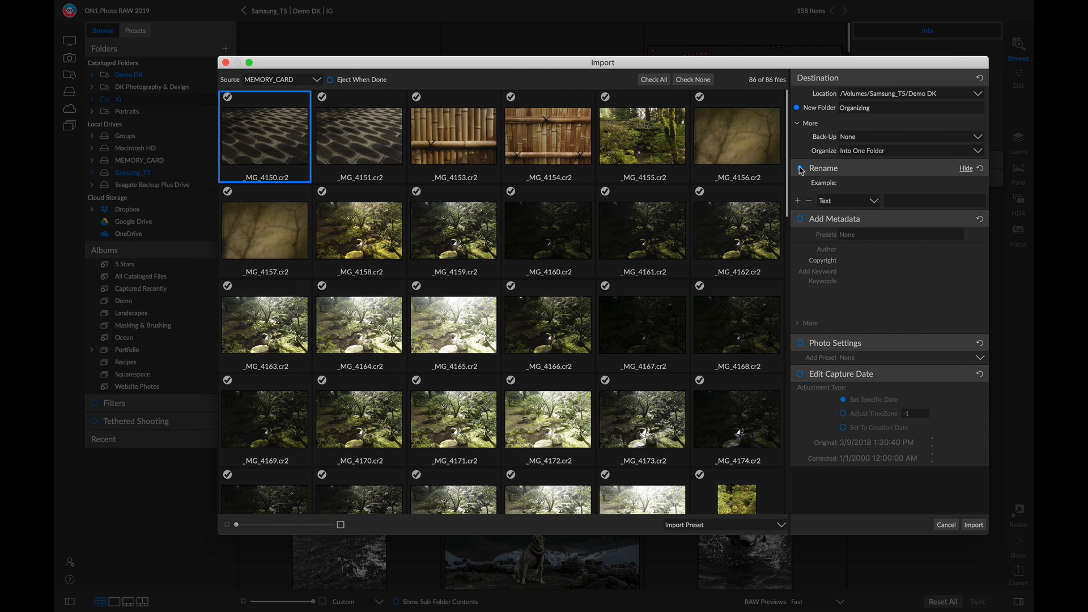
pyautogui.click(924, 198)
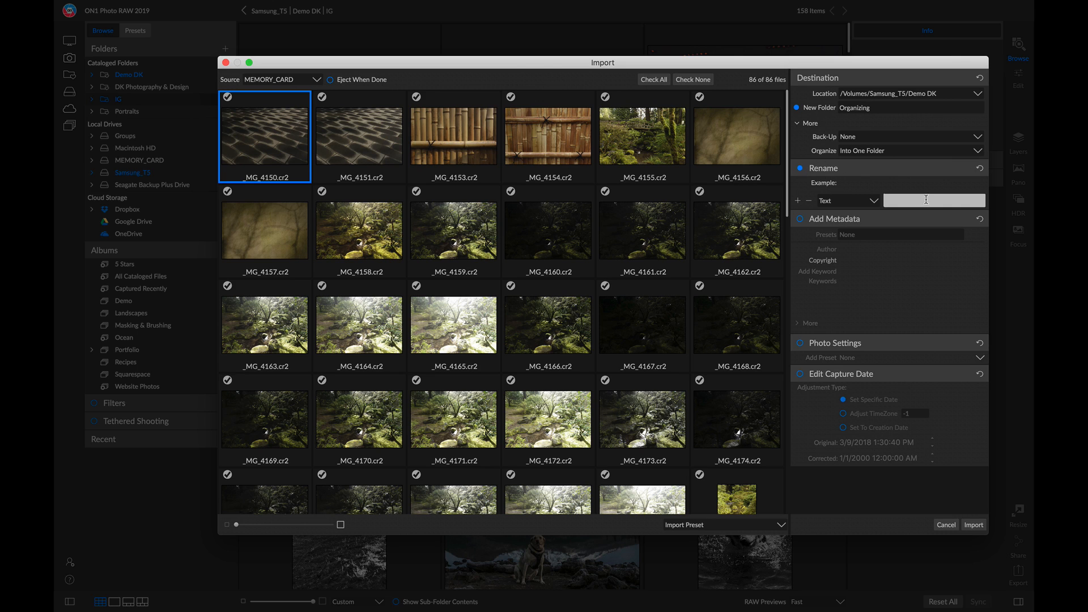
pyautogui.write('Japa')
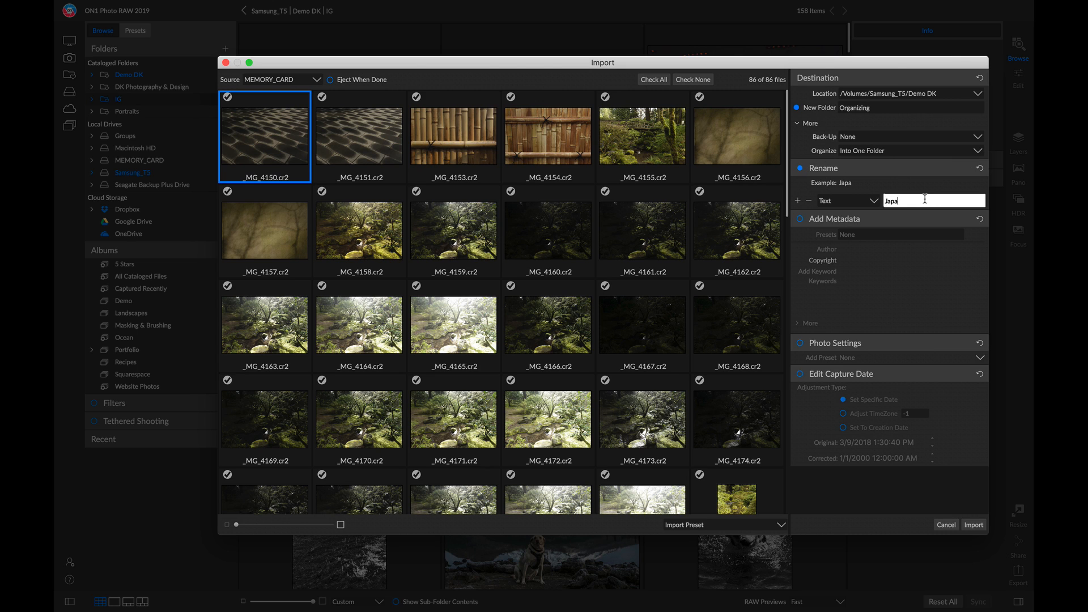
pyautogui.write('nese Gardens')
pyautogui.click(798, 201)
pyautogui.click(853, 219)
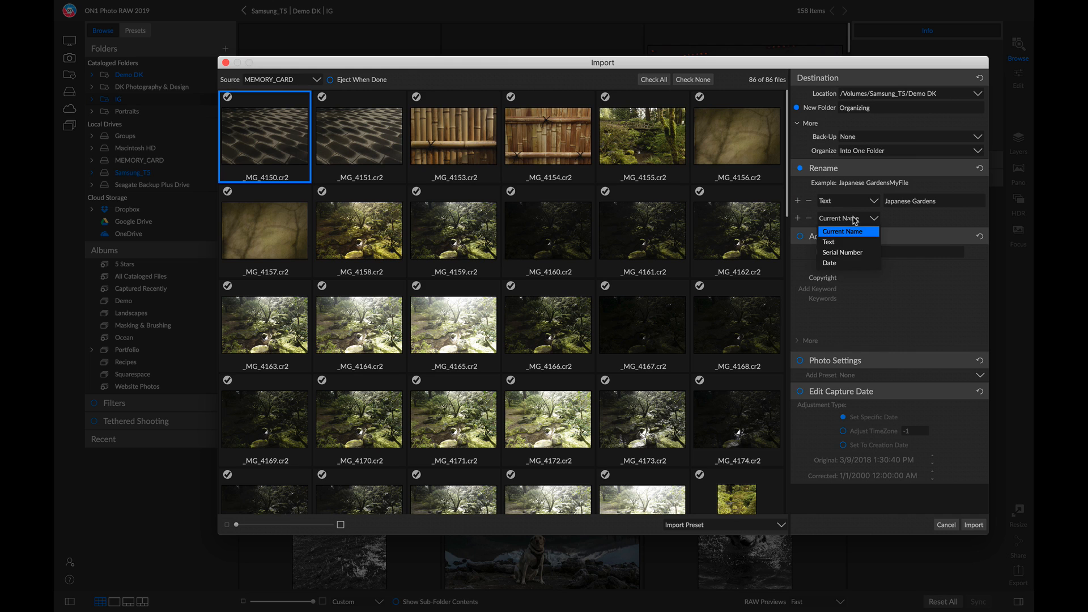
pyautogui.click(848, 253)
pyautogui.click(900, 217)
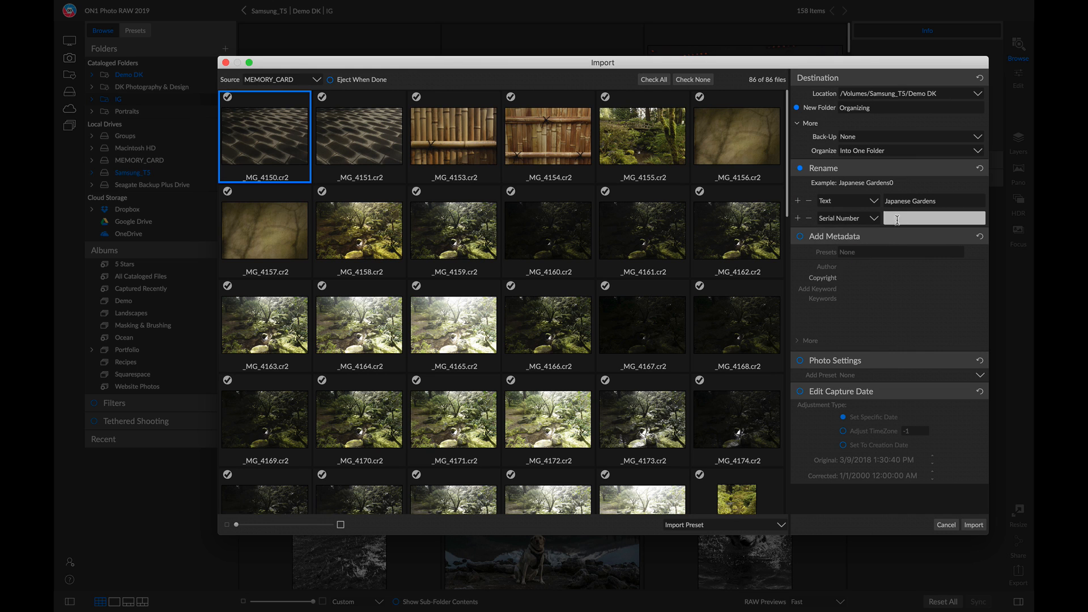
pyautogui.write('0')
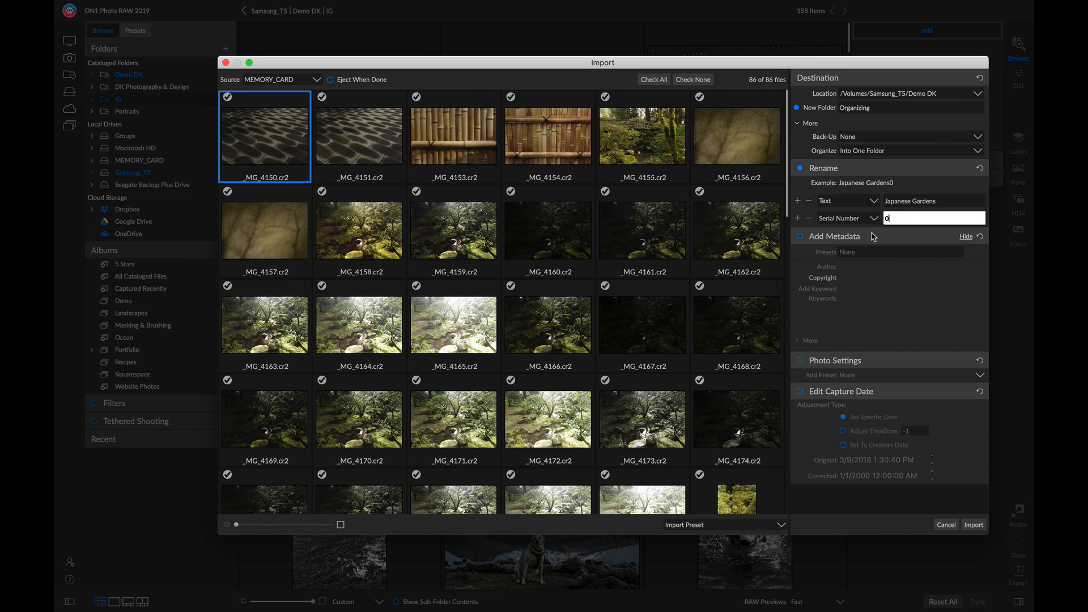
# Enable added metadata with the existing keyword japanese gardens and import the photos
pyautogui.click(799, 236)
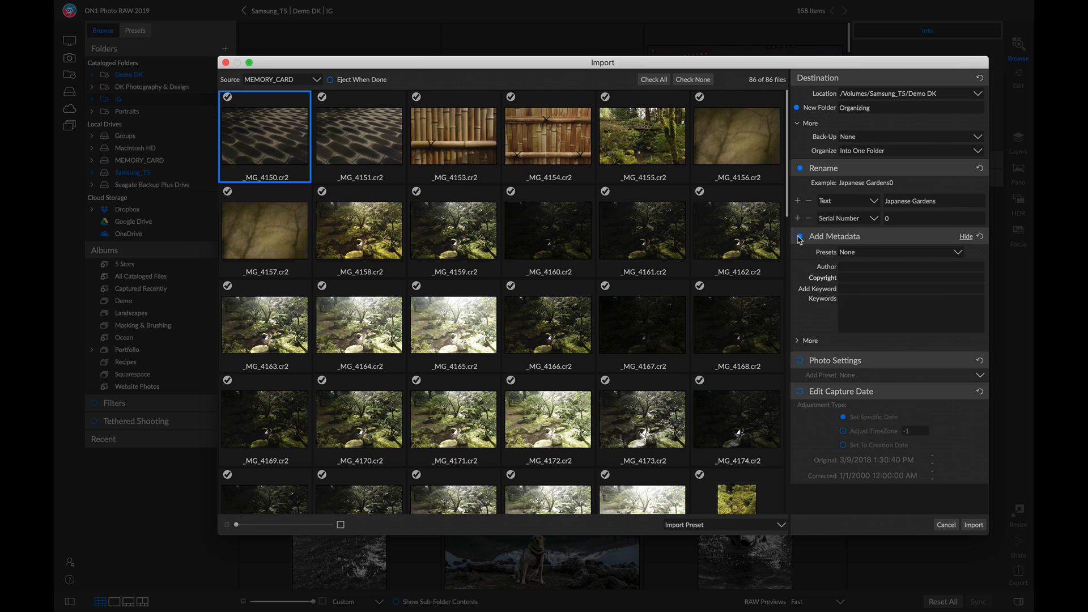
pyautogui.click(874, 289)
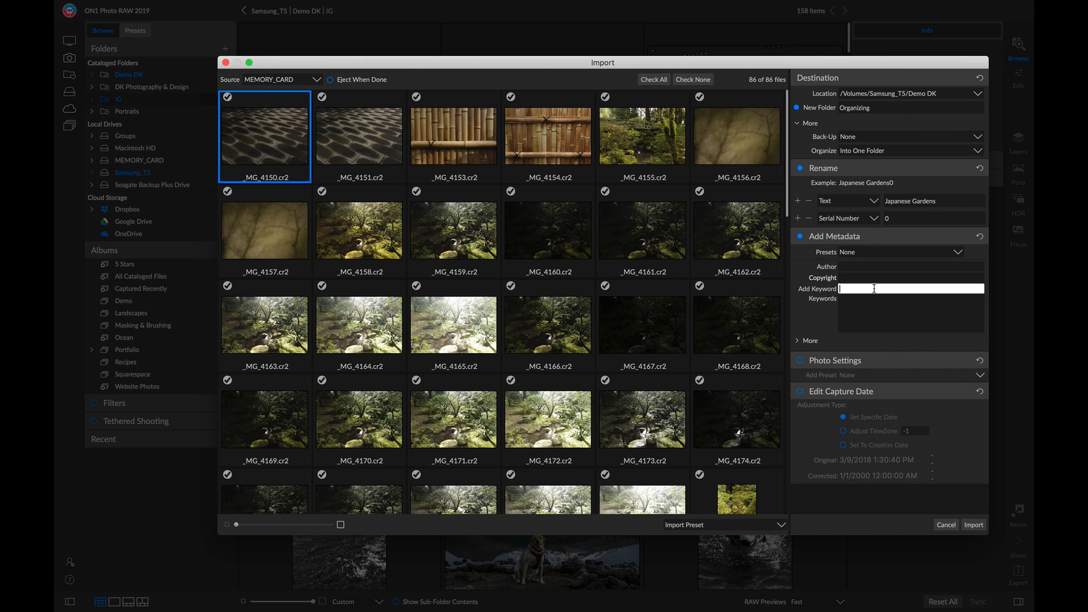
pyautogui.write('japa')
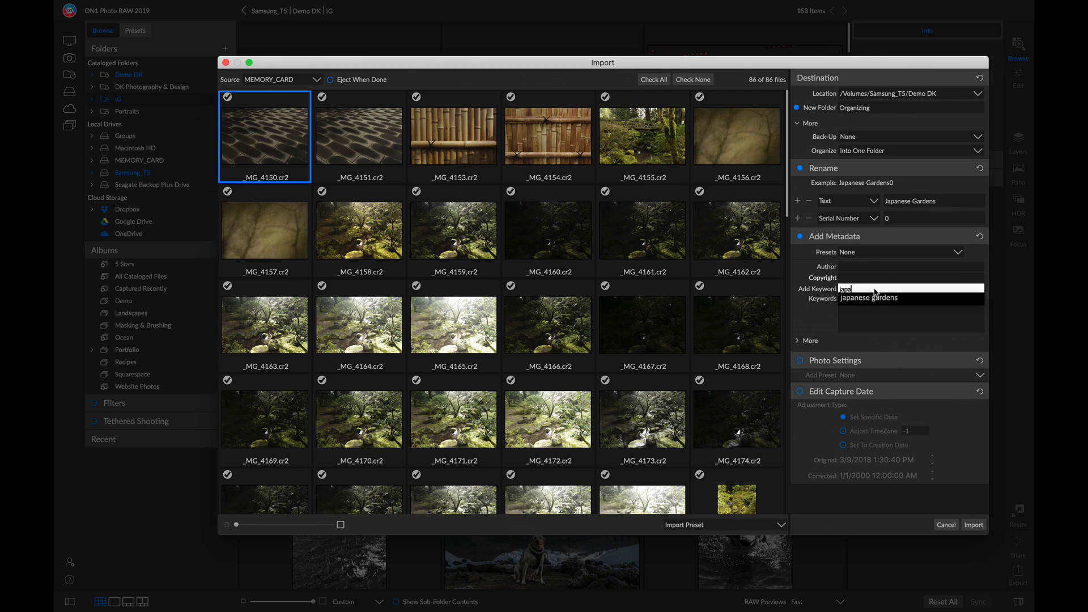
pyautogui.click(881, 298)
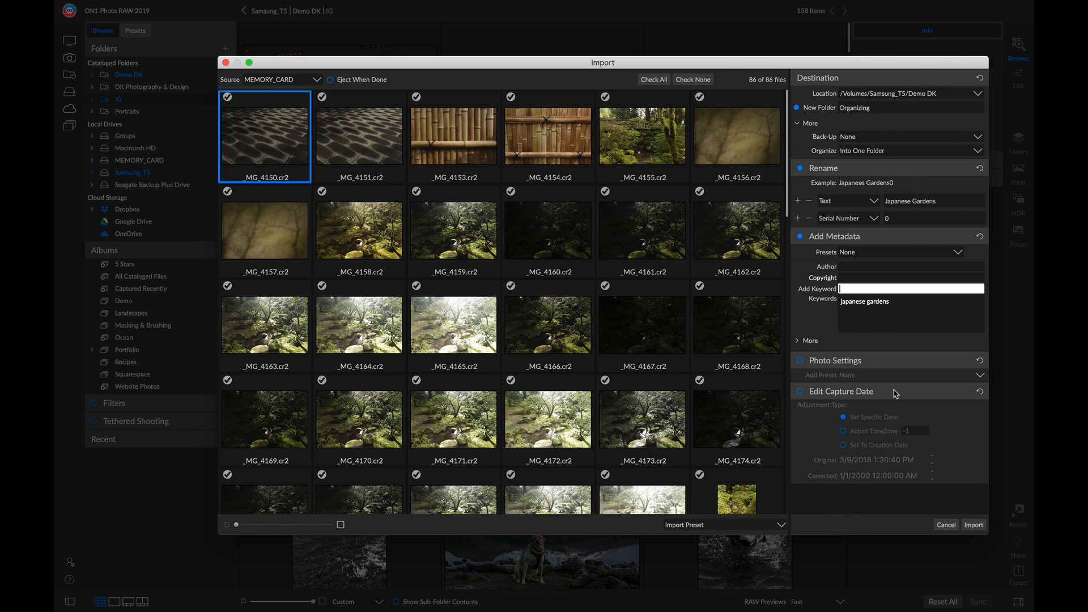
pyautogui.click(974, 525)
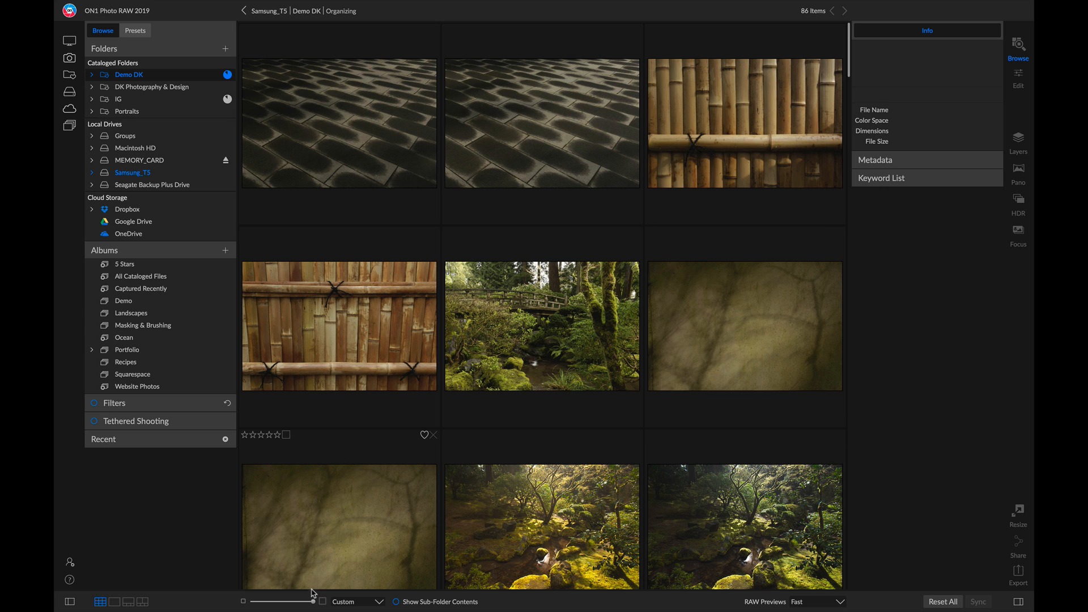
# Shrink the thumbnails and move the bracketed stream photos, from Japanese Gardens7.cr2 through the last one before the vertical shots, into a new subfolder HDR BRACKETS
pyautogui.moveTo(313, 603); pyautogui.dragTo(271, 603)
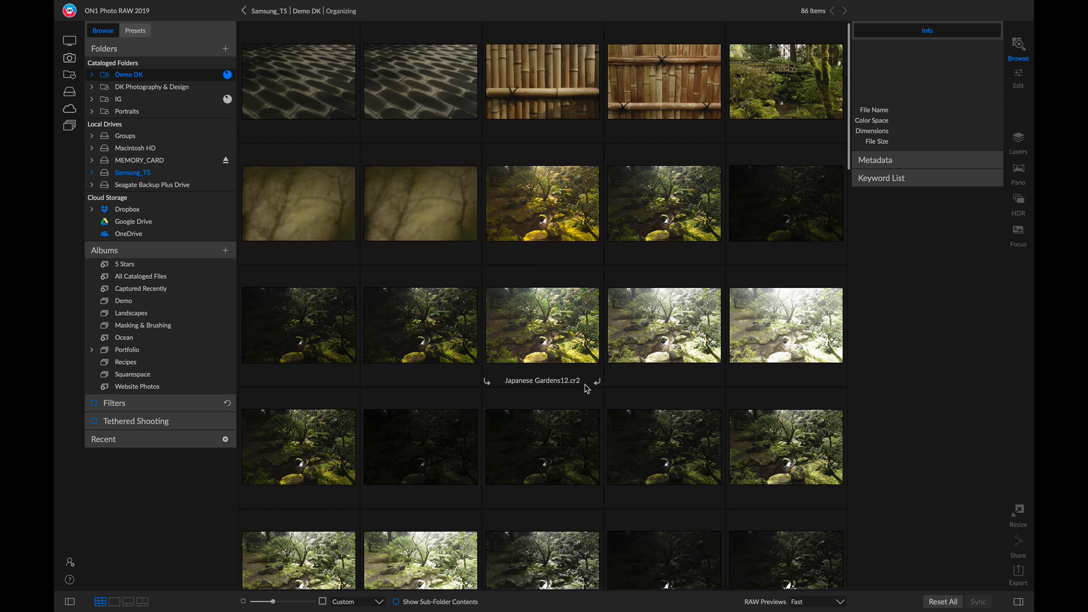
pyautogui.scroll(-3, 573, 403)
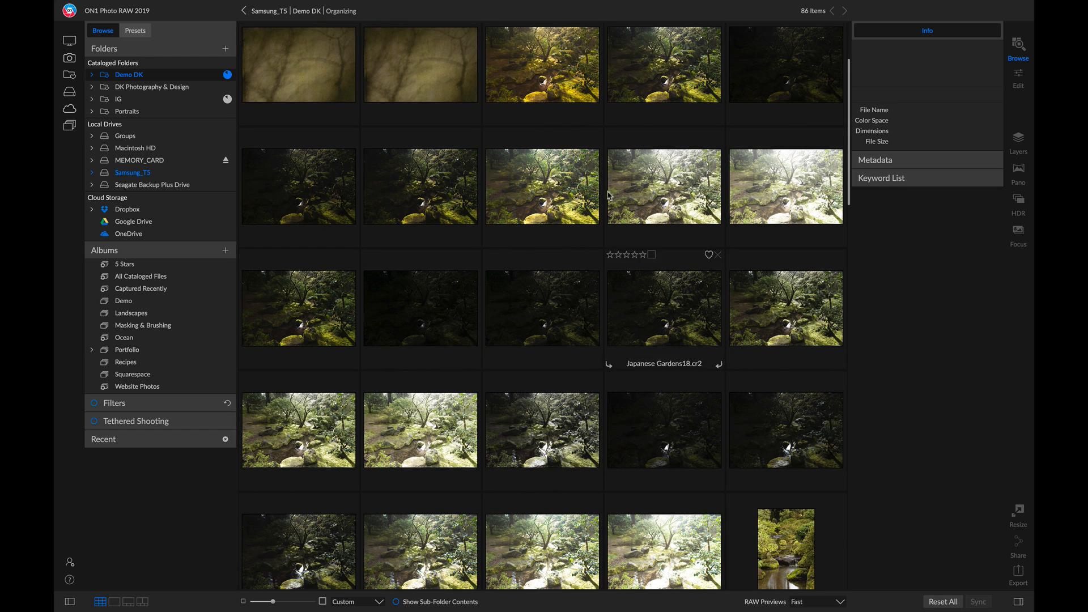
pyautogui.click(530, 97)
pyautogui.keyDown('shift'); pyautogui.click(659, 537); pyautogui.keyUp('shift')
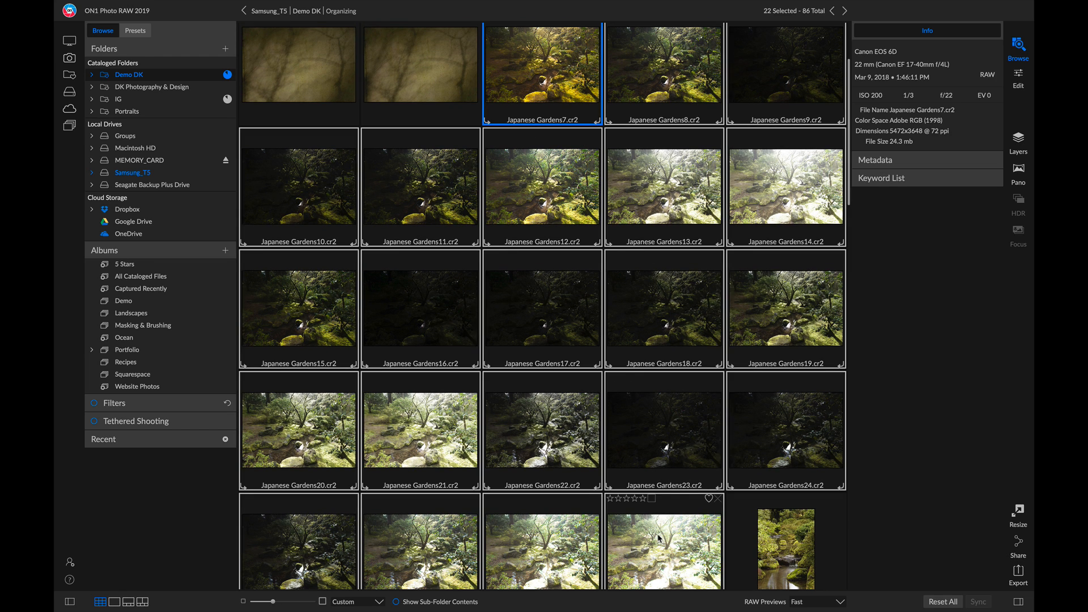
pyautogui.rightClick(654, 210)
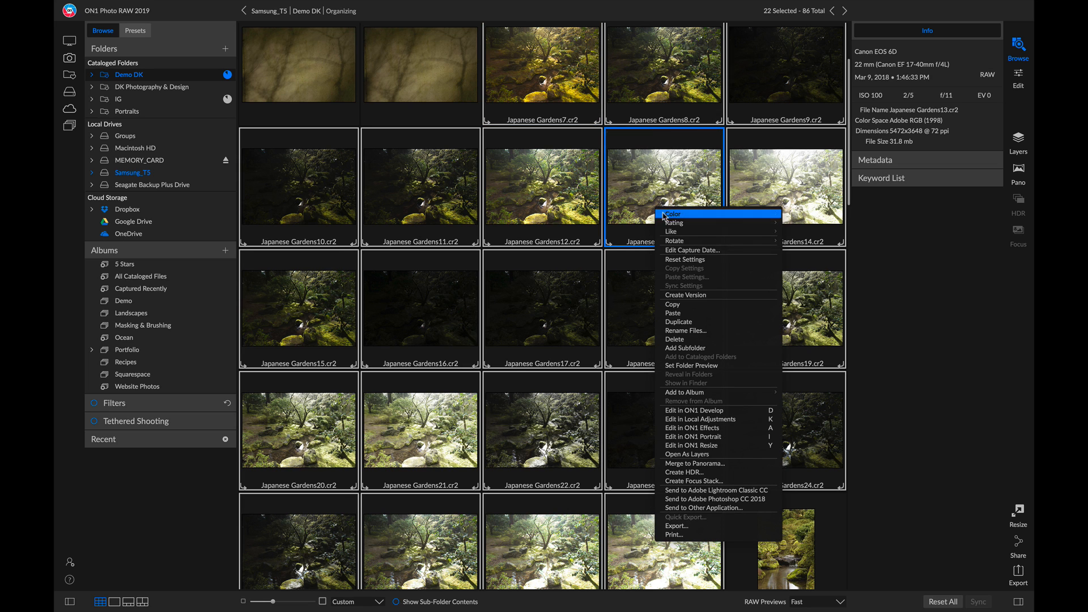
pyautogui.click(726, 348)
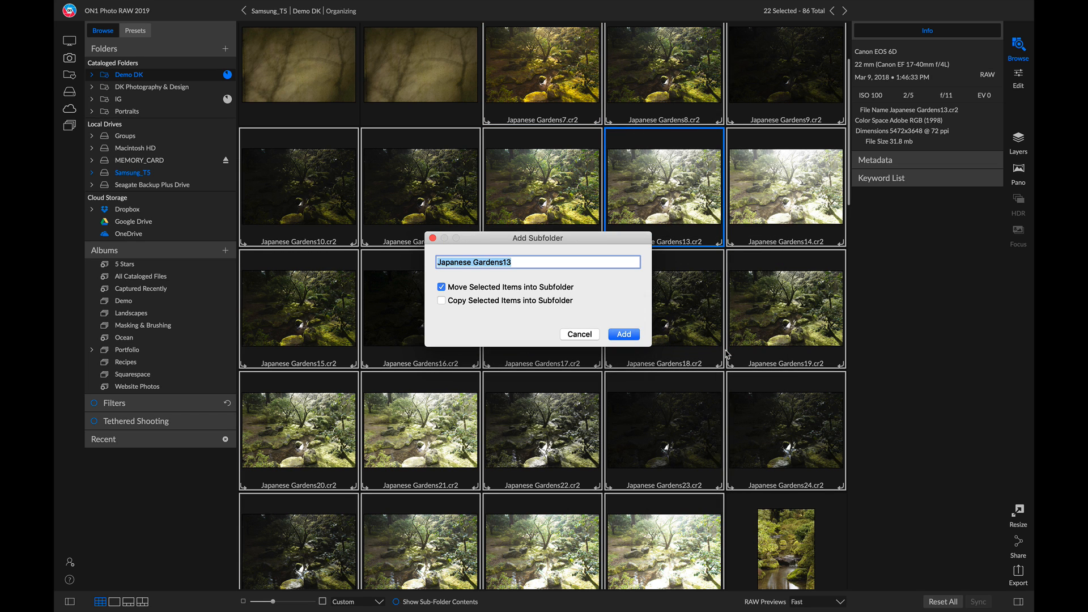
pyautogui.write('HDR BRACKET')
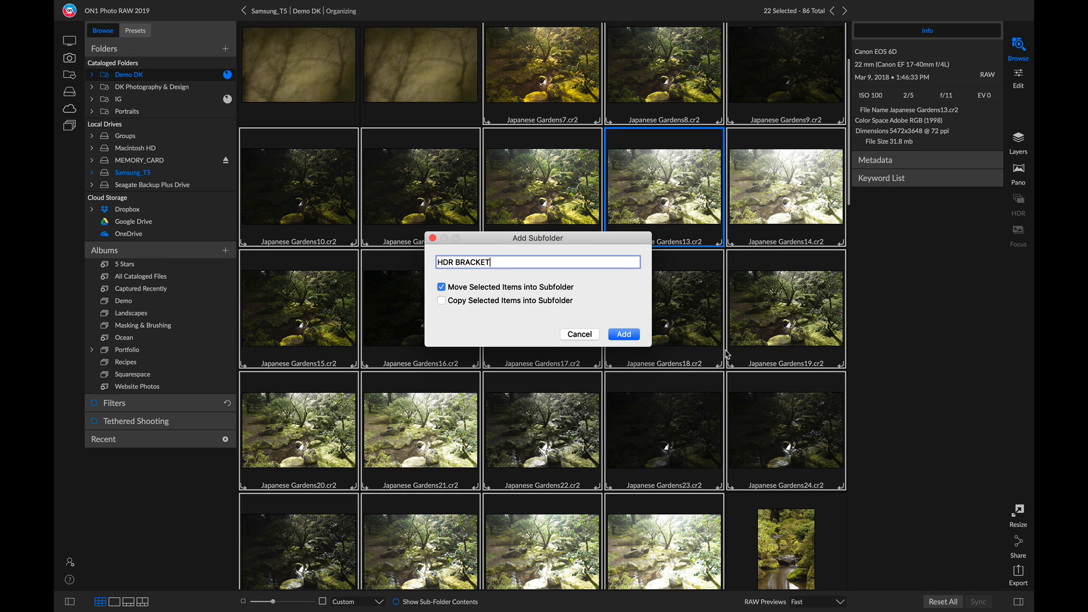
pyautogui.write('S')
pyautogui.press('Return')
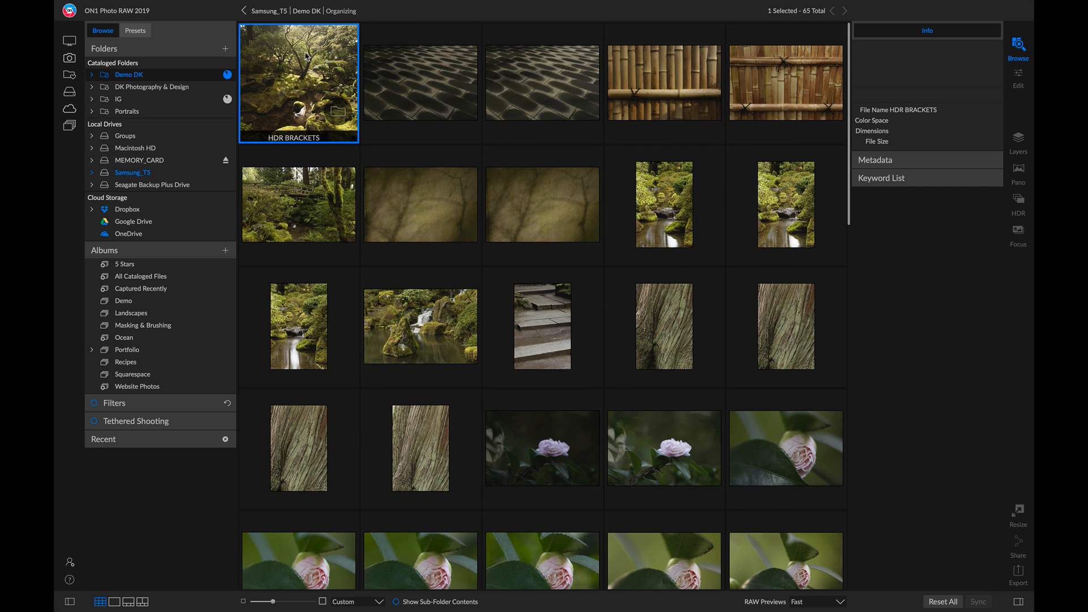
# Select all photos inside the HDR BRACKETS subfolder and expand the Samsung_T5 drive to show its folders
pyautogui.doubleClick(306, 55)
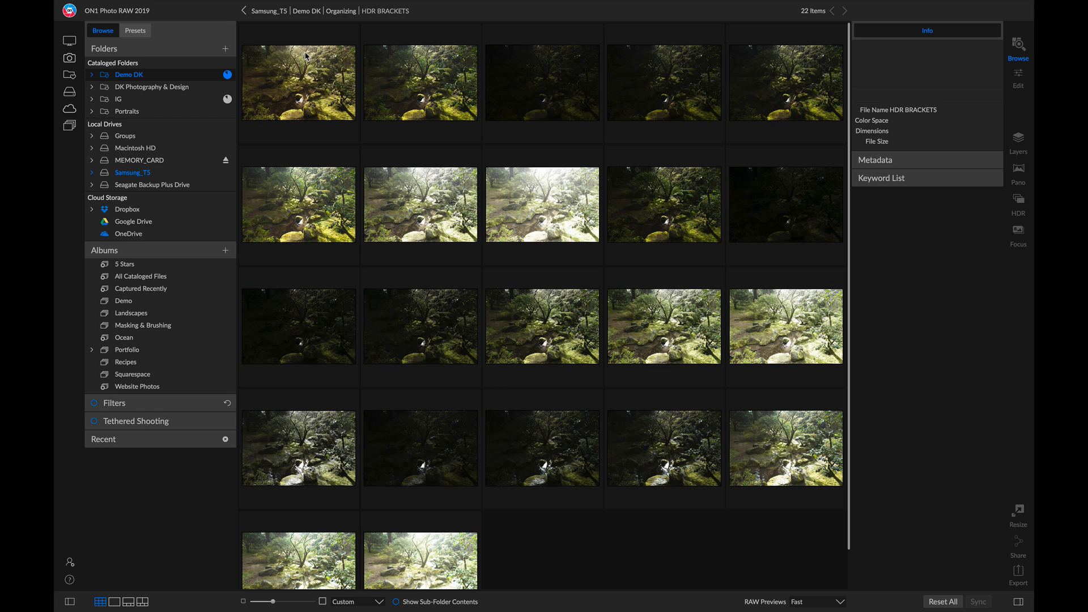
pyautogui.click(306, 55)
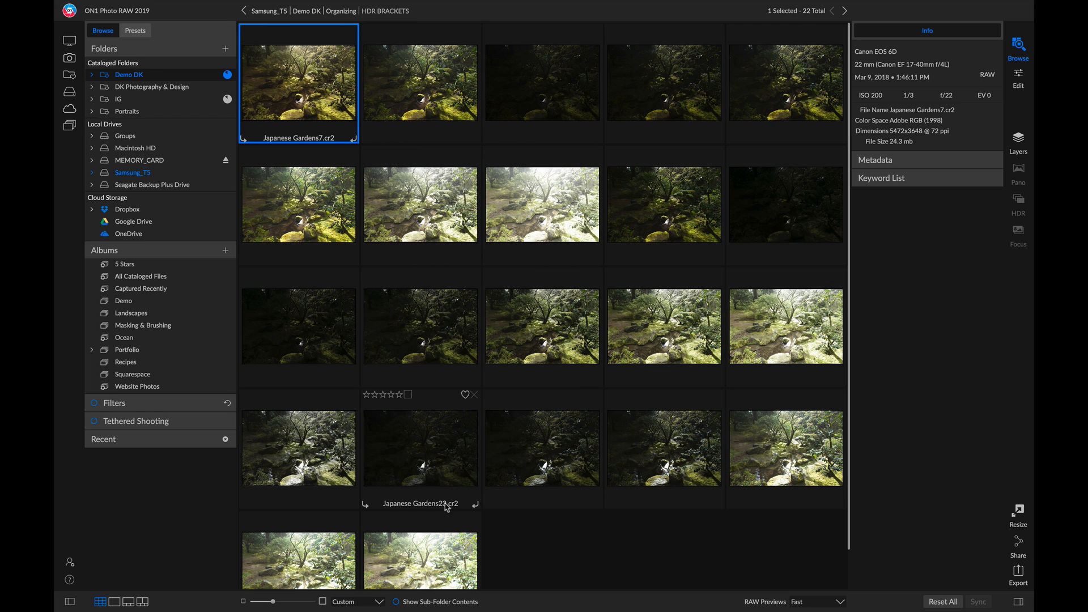
pyautogui.press('super+a')
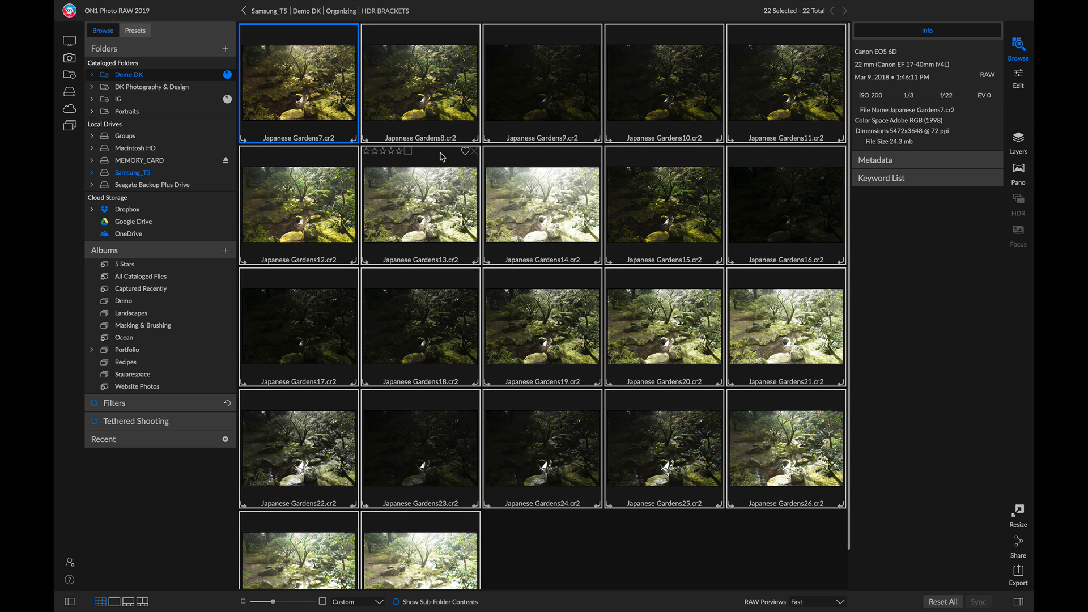
pyautogui.click(92, 172)
pyautogui.moveTo(306, 108); pyautogui.dragTo(311, 130)
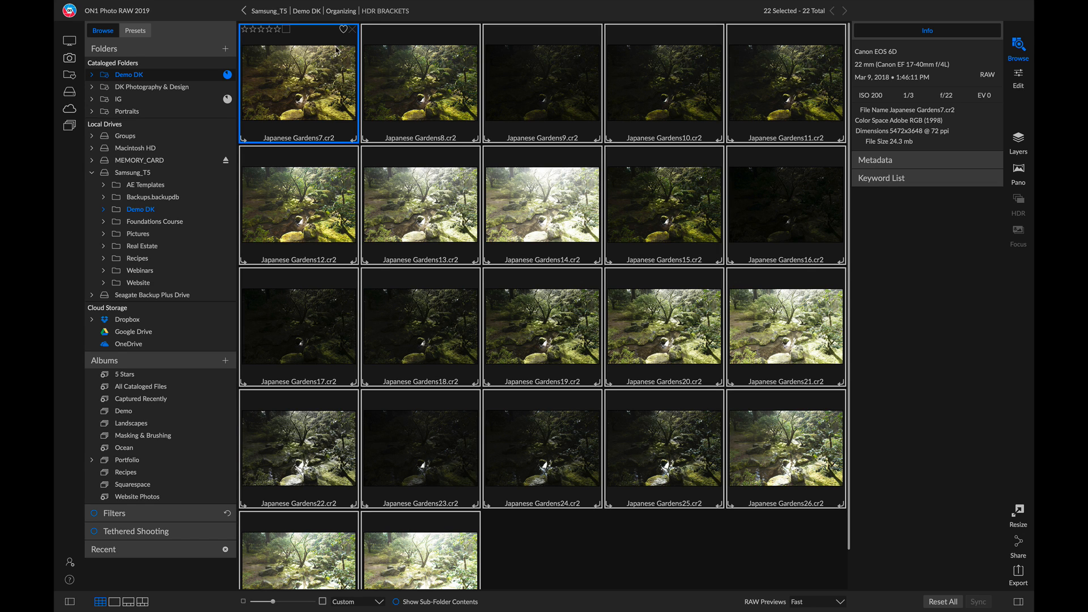
# Return to the Organizing folder, view the first paving-stone photo enlarged and rate it five stars
pyautogui.click(345, 11)
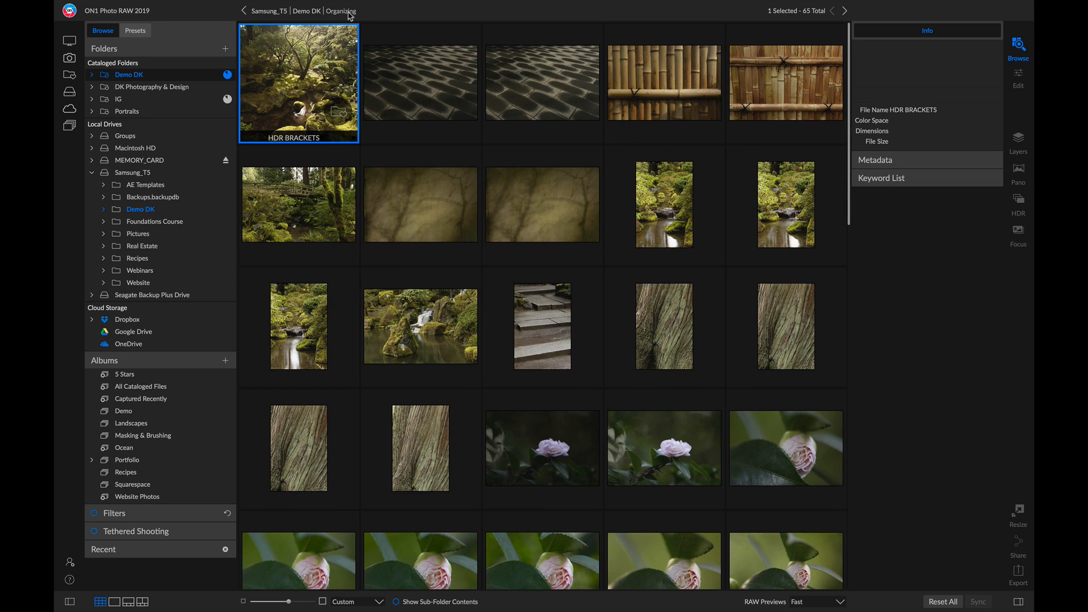
pyautogui.click(411, 101)
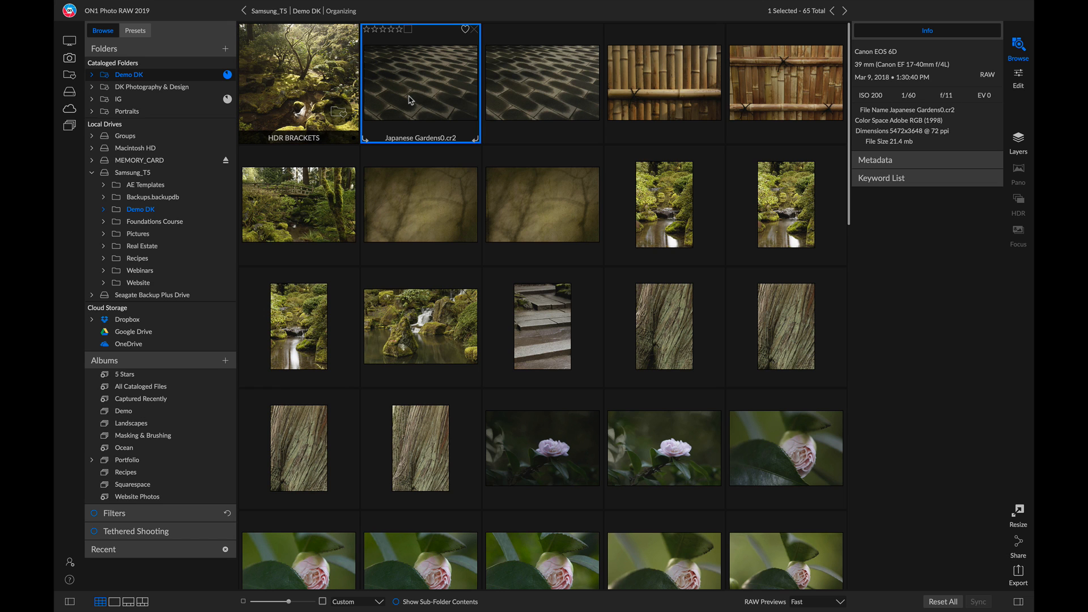
pyautogui.doubleClick(410, 100)
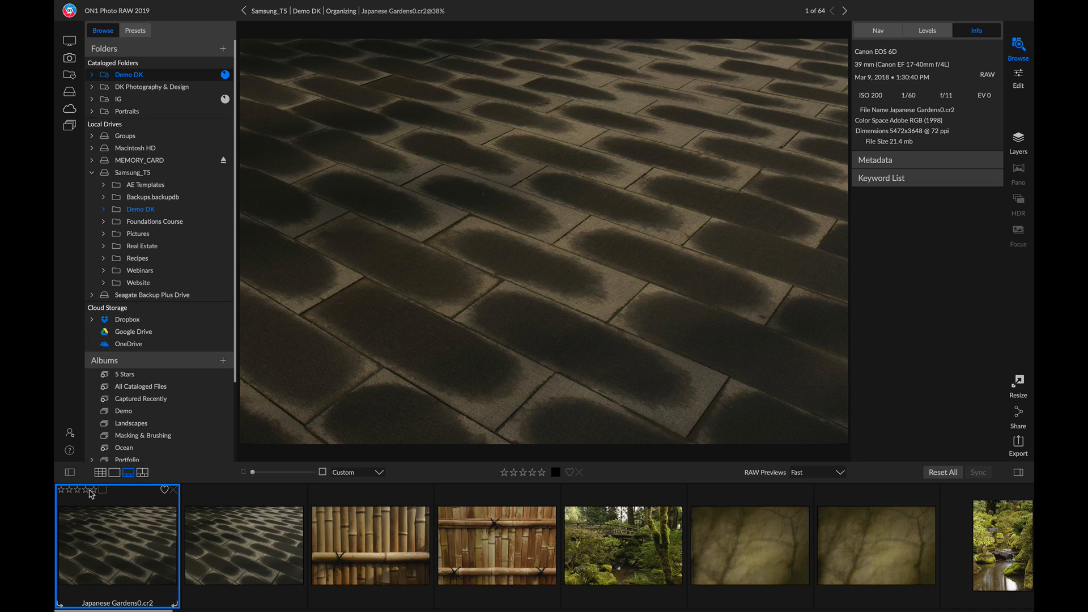
pyautogui.click(103, 490)
pyautogui.press('5')
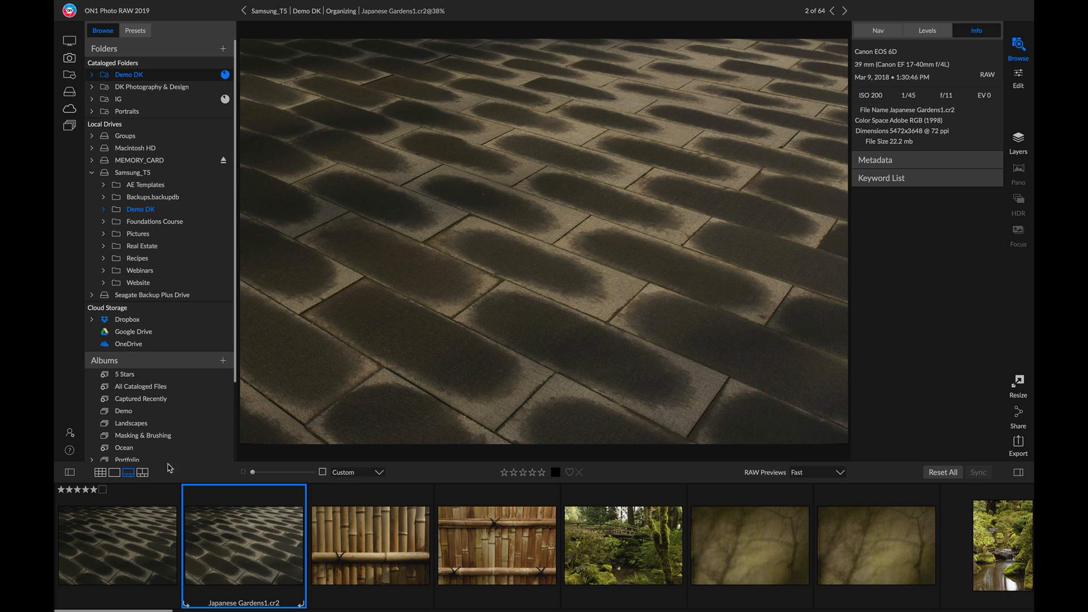
pyautogui.moveTo(243, 4)
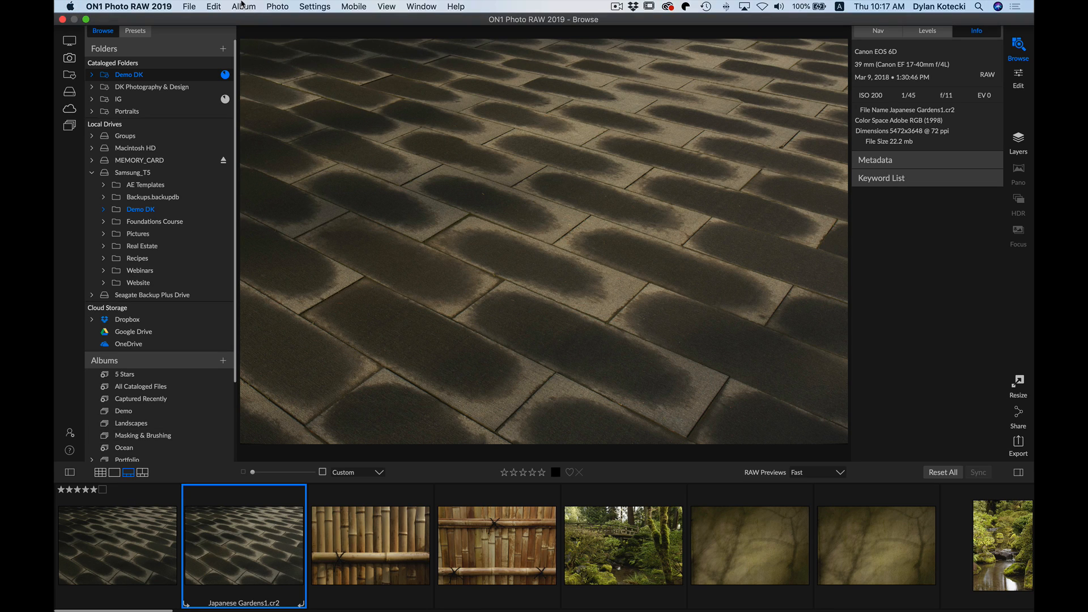
# Turn off Auto Advance and rate the second paving-stone photo, Japanese Gardens1.cr2, three stars
pyautogui.click(277, 6)
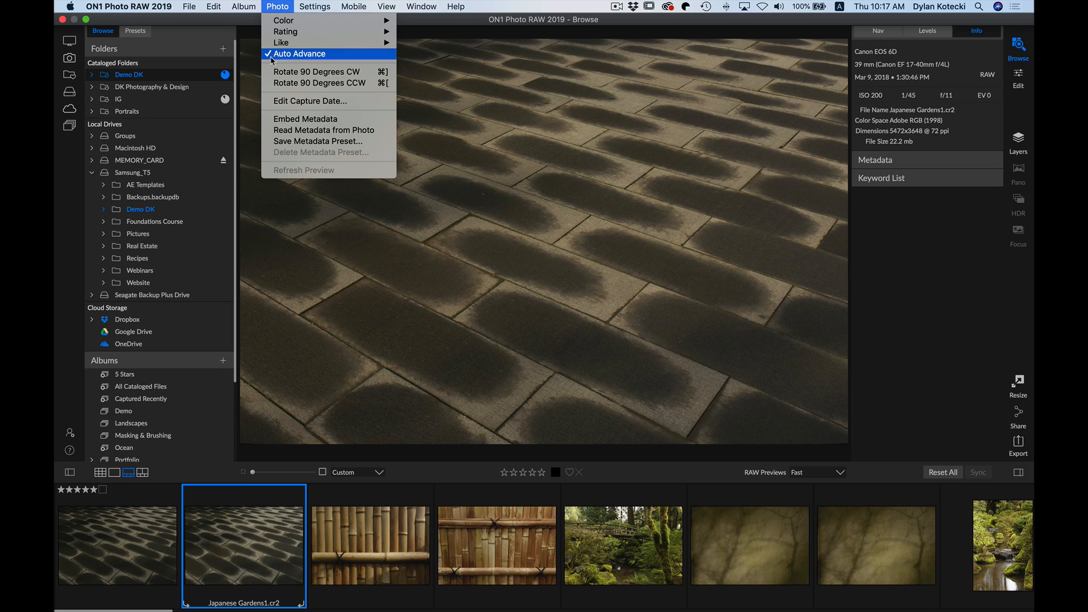
pyautogui.click(308, 55)
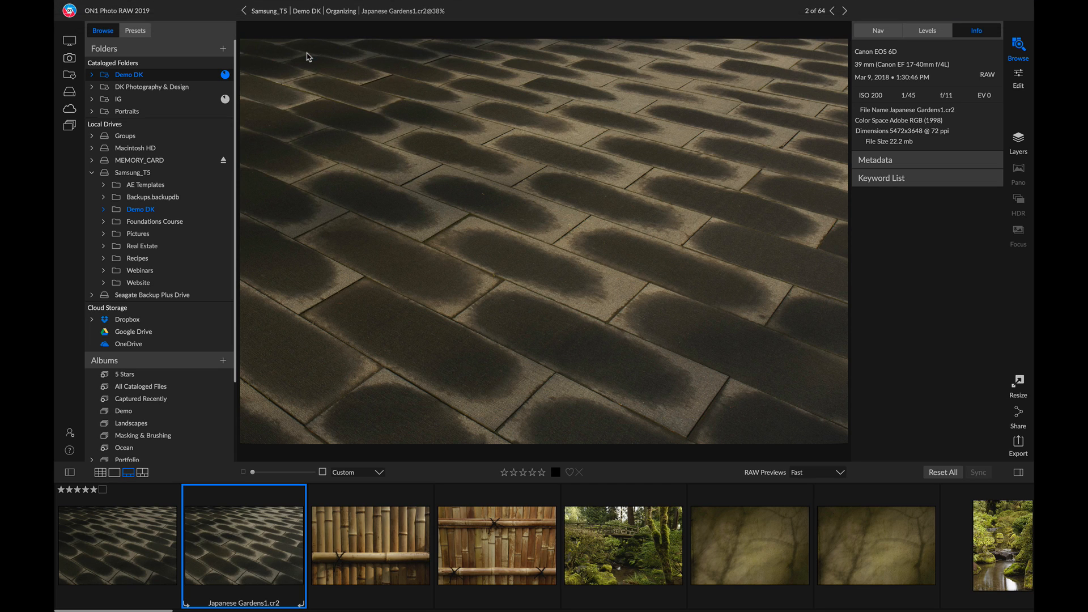
pyautogui.press('3')
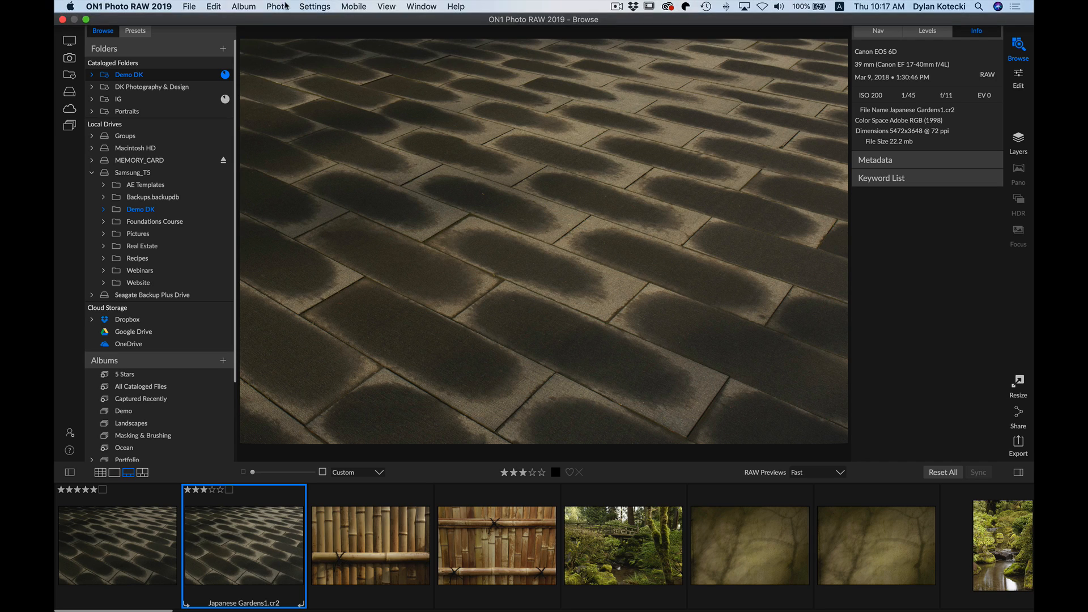
# Turn Auto Advance back on and rate the second paving-stone photo four stars
pyautogui.click(278, 6)
pyautogui.click(289, 55)
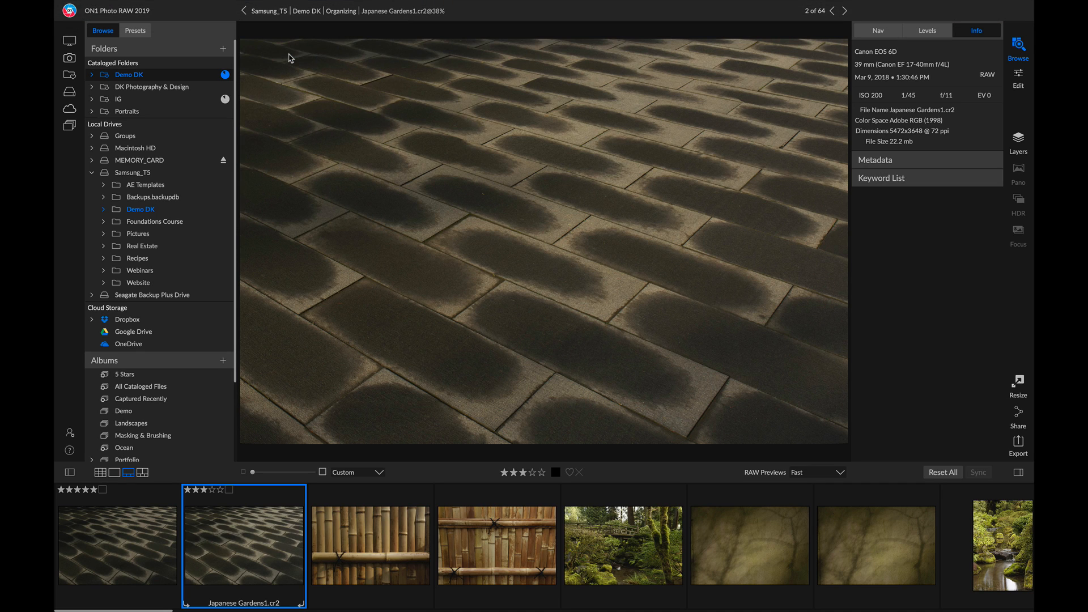
pyautogui.press('4')
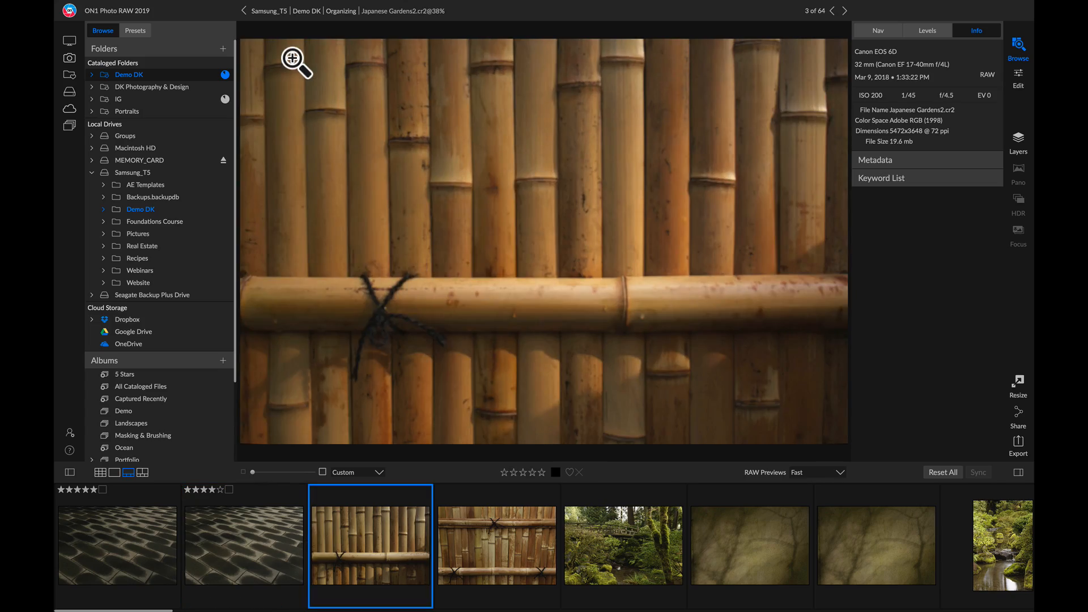
# Rate the two bamboo fence photos two stars, the following garden photo five stars, and the two branch-shadow photos two stars
pyautogui.press('2')
pyautogui.press('2')
pyautogui.press('5')
pyautogui.press('2')
pyautogui.press('2')
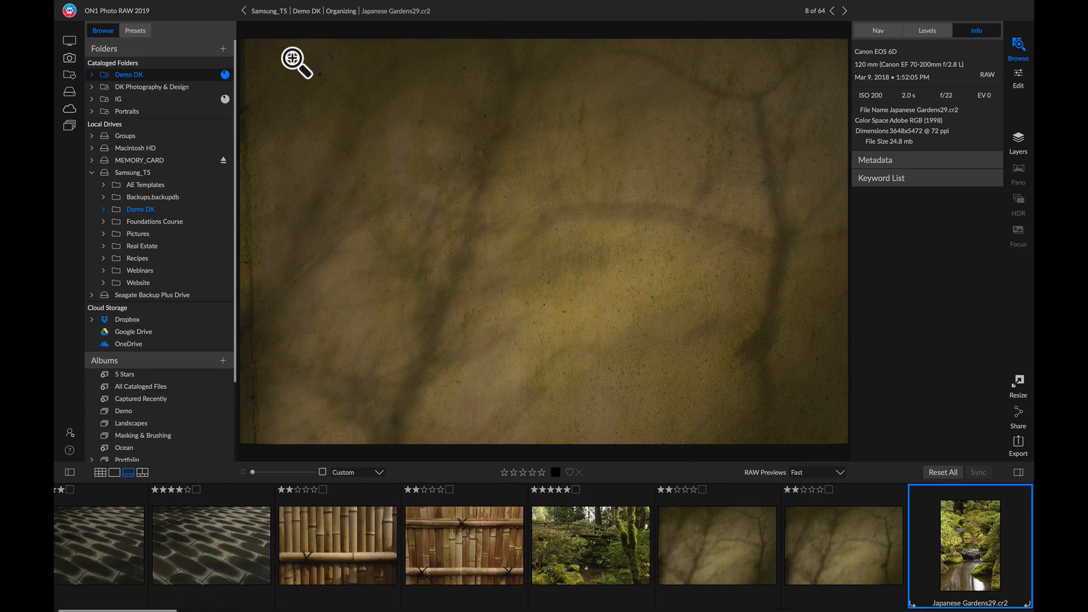
# Rate the three vertical stream photos five stars, the waterfall and stone-step photos two stars, and the first tree-bark photo five stars
pyautogui.press('5')
pyautogui.press('5')
pyautogui.press('5')
pyautogui.press('2')
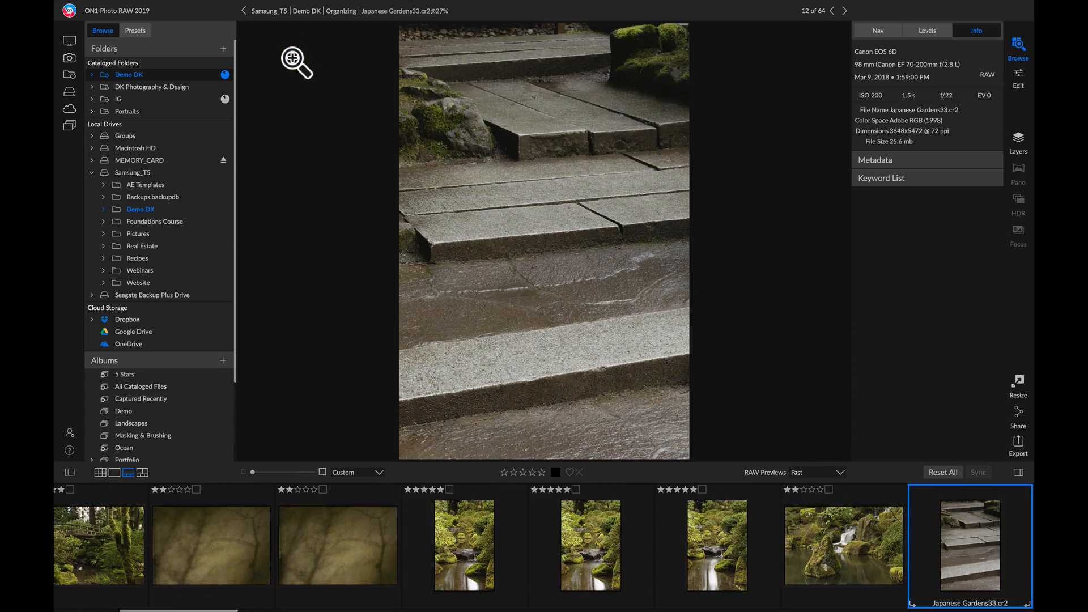
pyautogui.press('2')
pyautogui.press('5')
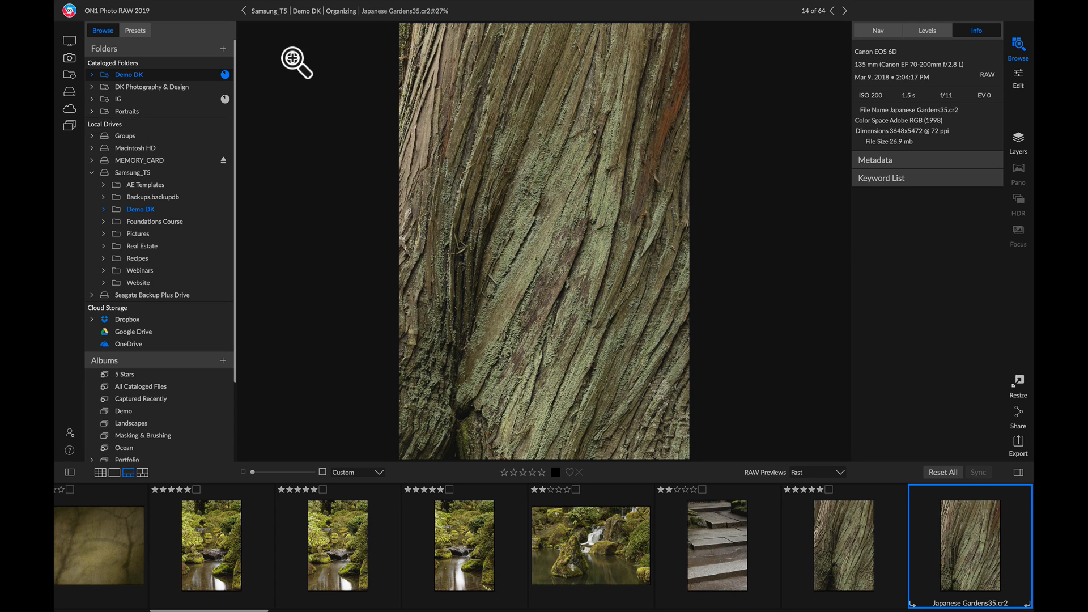
# Return to the thumbnail grid and sort the photos by Rating in descending order
pyautogui.press('g')
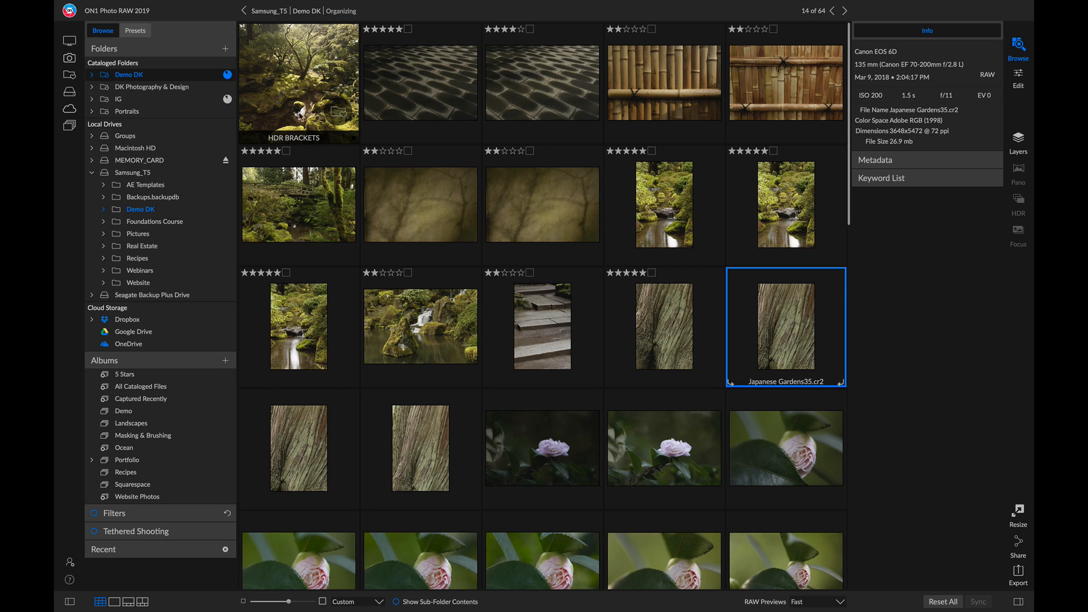
pyautogui.click(379, 604)
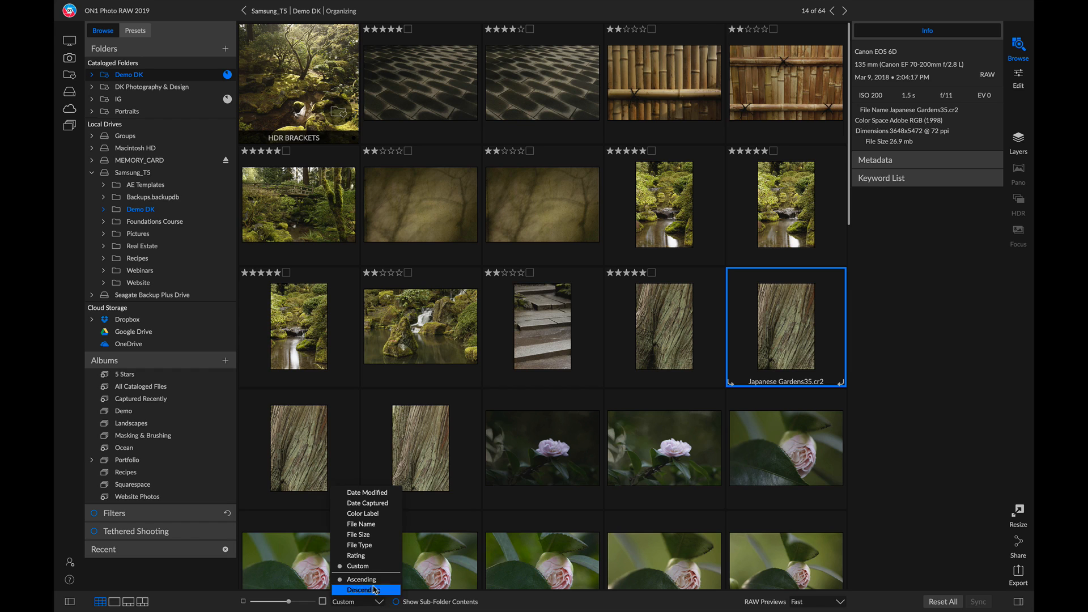
pyautogui.click(374, 555)
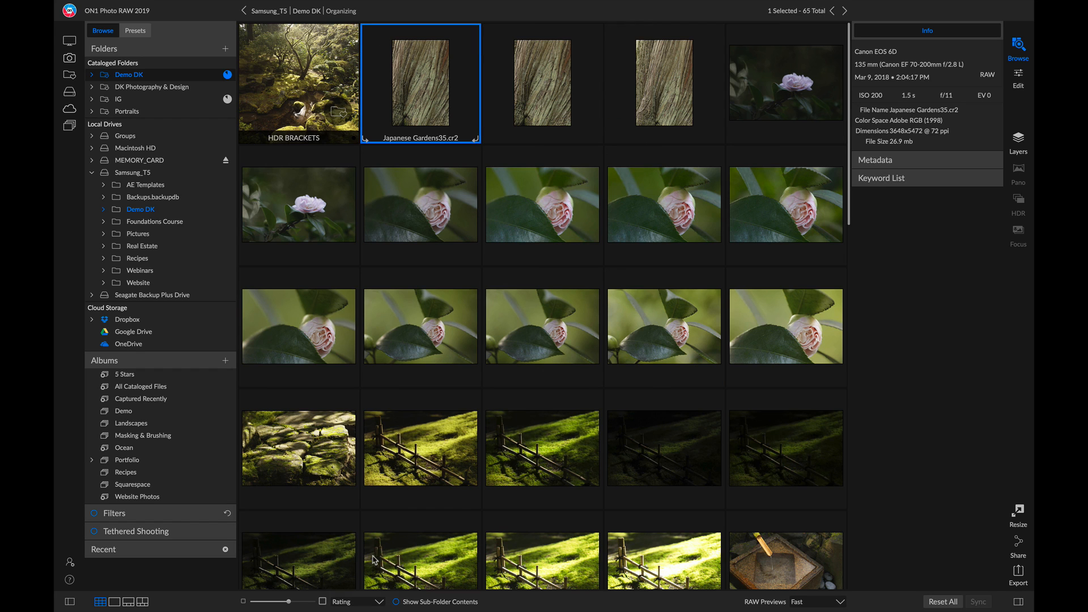
pyautogui.click(378, 602)
pyautogui.click(374, 591)
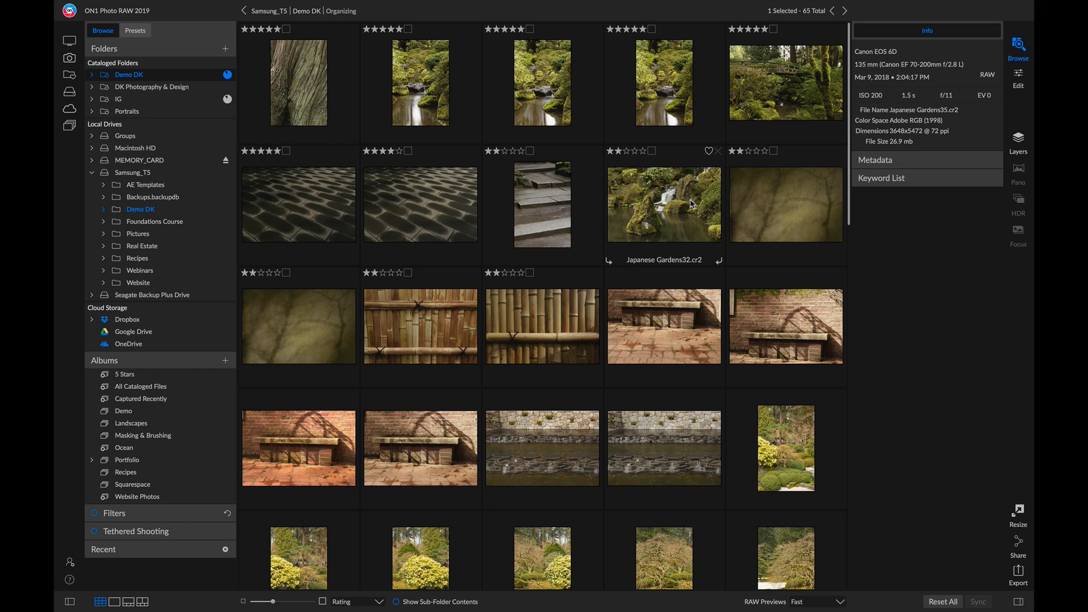
# Select all six two-star photos, from Japanese Gardens33.cr2 through Japanese Gardens2.cr2, and delete them
pyautogui.click(537, 319)
pyautogui.keyDown('shift'); pyautogui.click(542, 205); pyautogui.keyUp('shift')
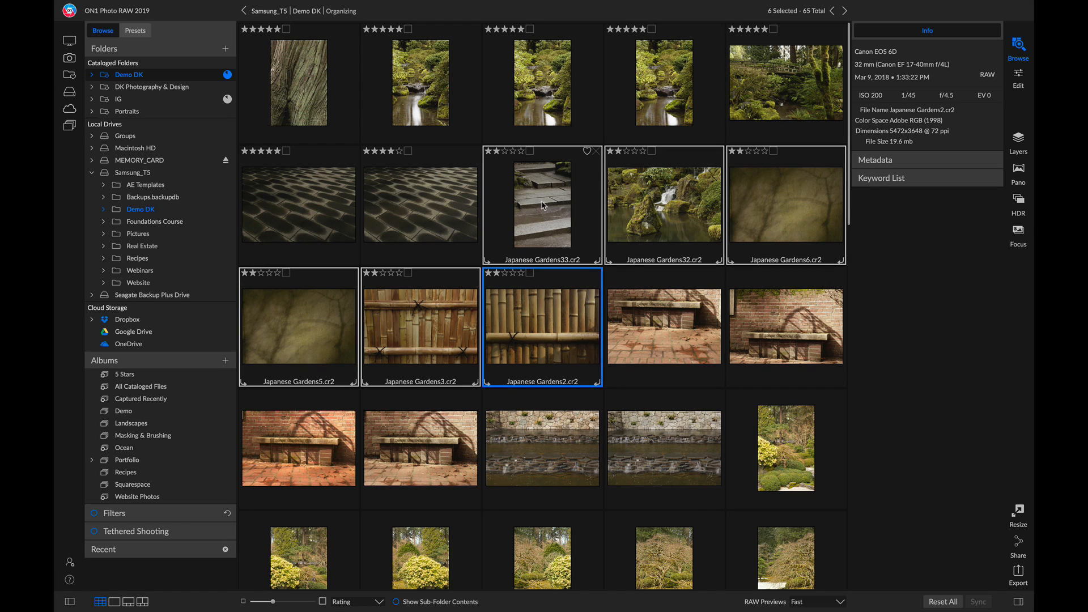
pyautogui.rightClick(542, 206)
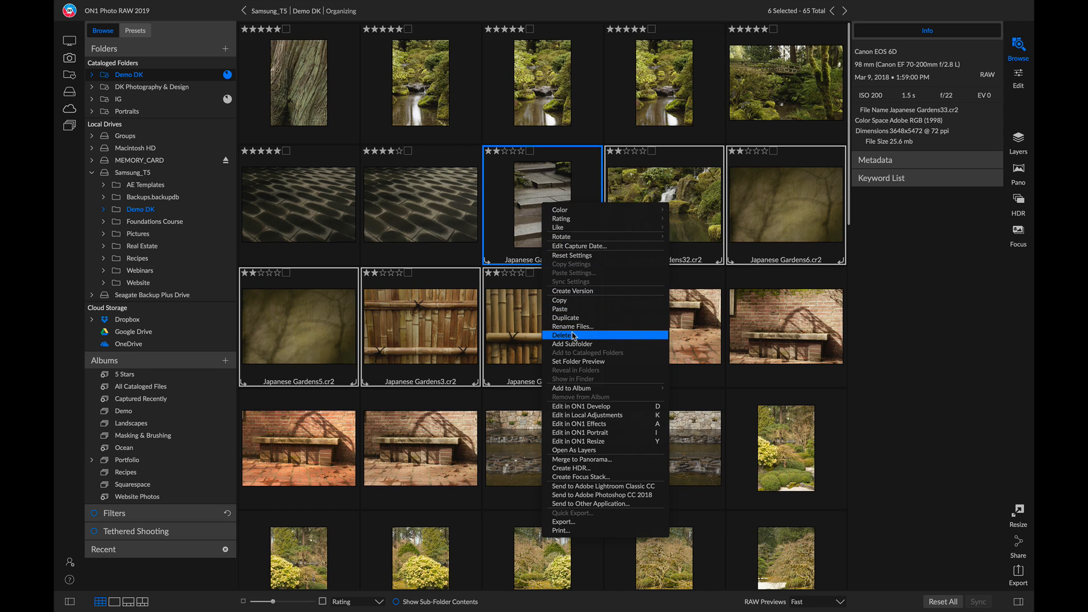
pyautogui.click(538, 177)
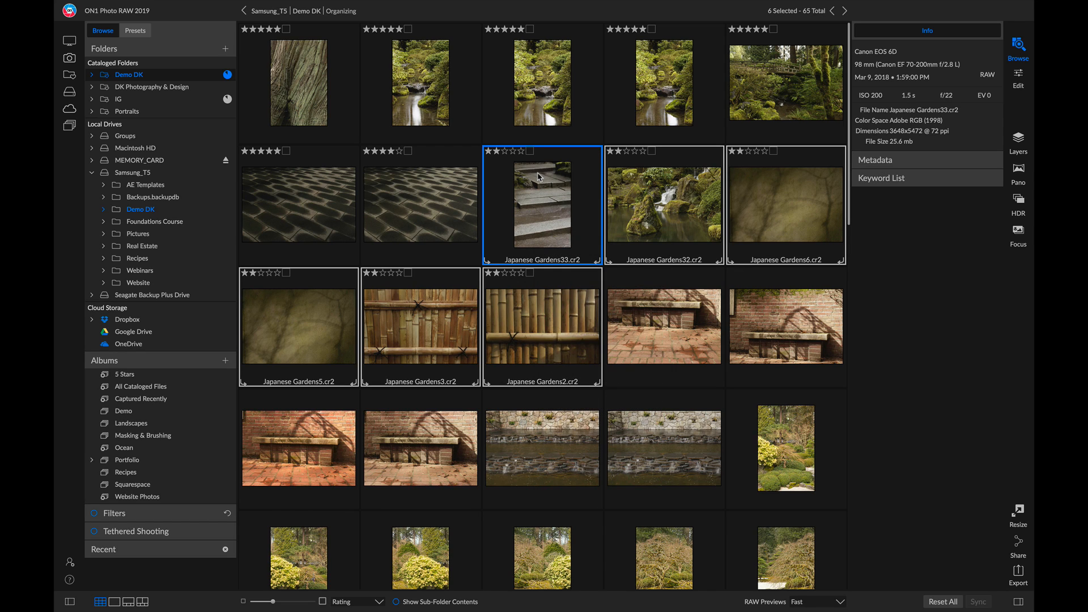
pyautogui.press('Delete')
pyautogui.press('Return')
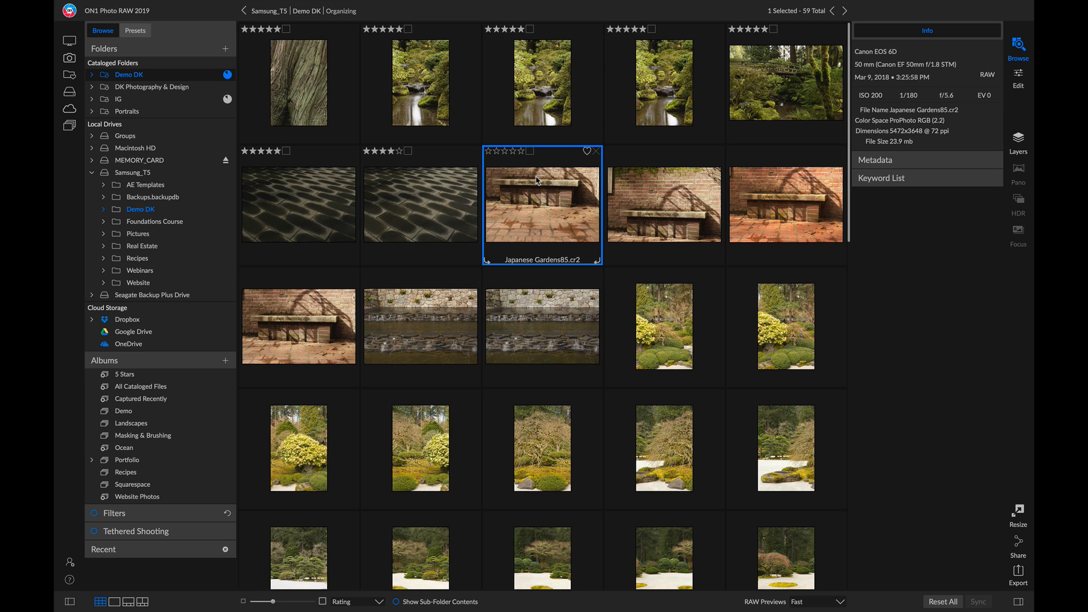
# Compare the four stone water basin photos, Japanese Gardens58 to 61, side by side and examine their water detail magnified with locked pan and zoom
pyautogui.scroll(-10, 538, 180)
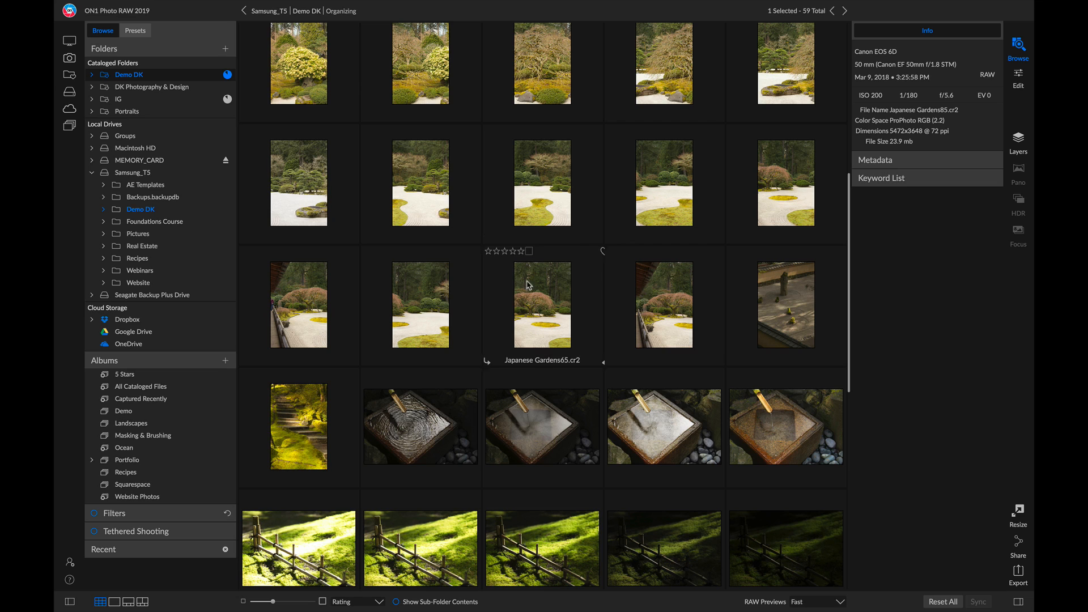
pyautogui.click(440, 412)
pyautogui.keyDown('shift'); pyautogui.click(761, 425); pyautogui.keyUp('shift')
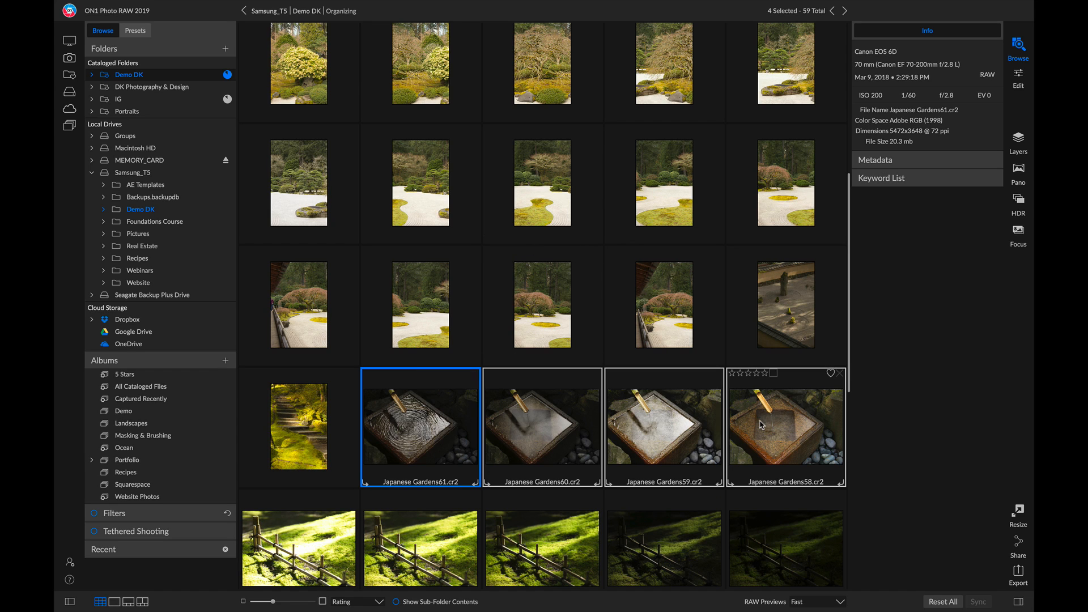
pyautogui.click(142, 602)
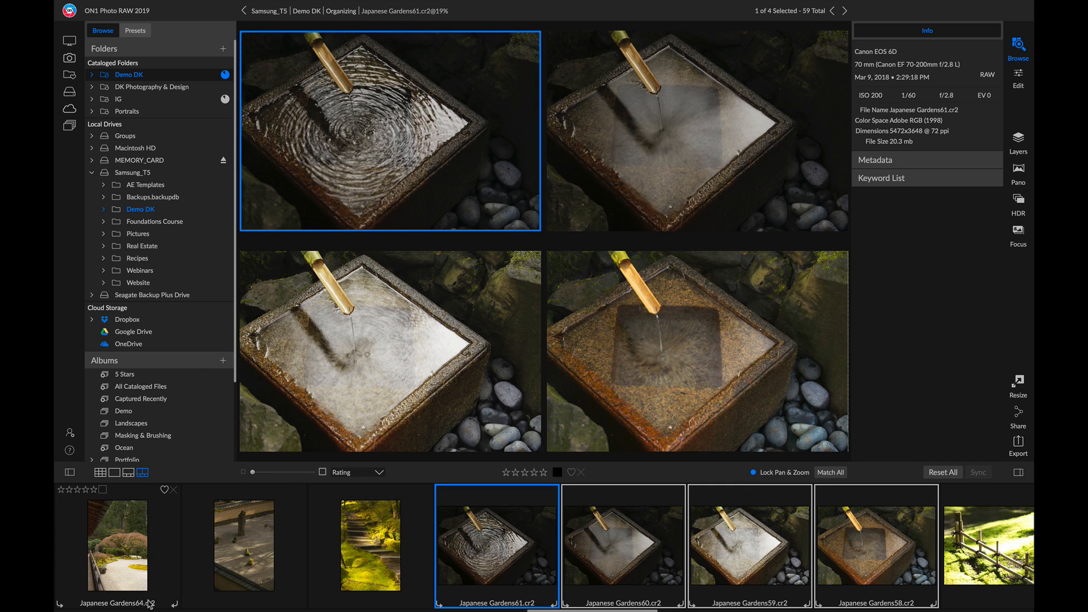
pyautogui.click(752, 472)
pyautogui.click(418, 150)
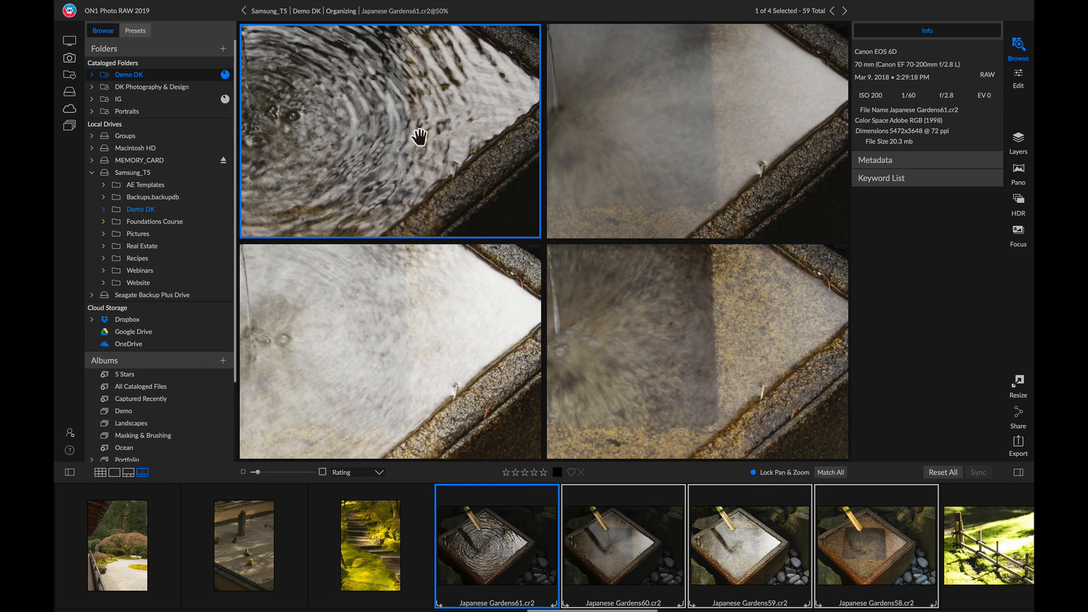
pyautogui.moveTo(419, 136)
pyautogui.mouseDown()
pyautogui.moveTo(493, 102)
pyautogui.moveTo(340, 102)
pyautogui.moveTo(418, 163)
pyautogui.moveTo(437, 145)
pyautogui.mouseUp()
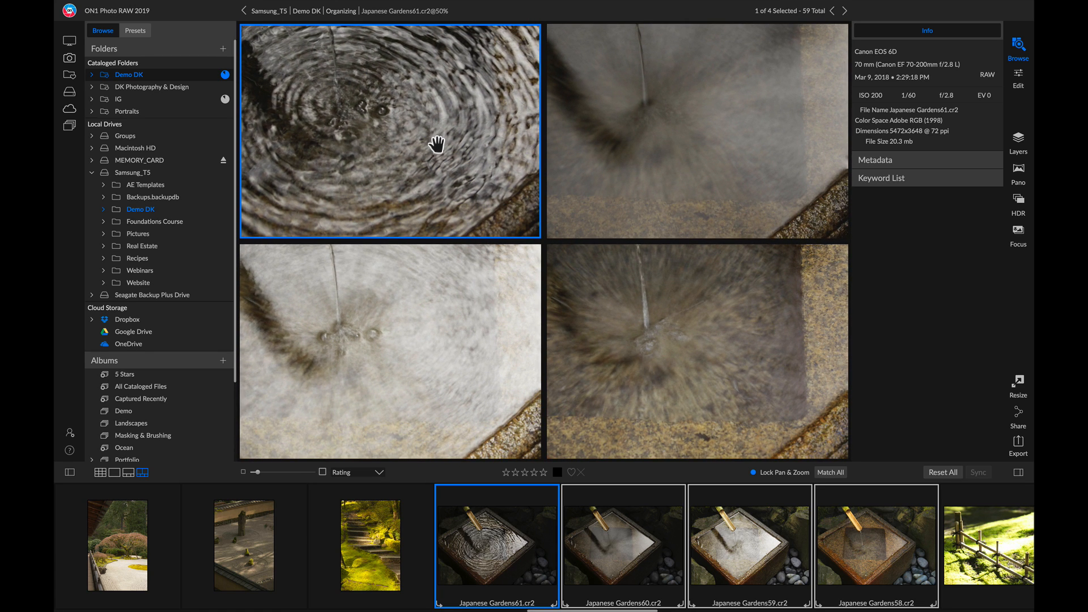
# Narrow the comparison down to Japanese Gardens59.cr2, view it whole, and return to the thumbnail grid
pyautogui.press('/')
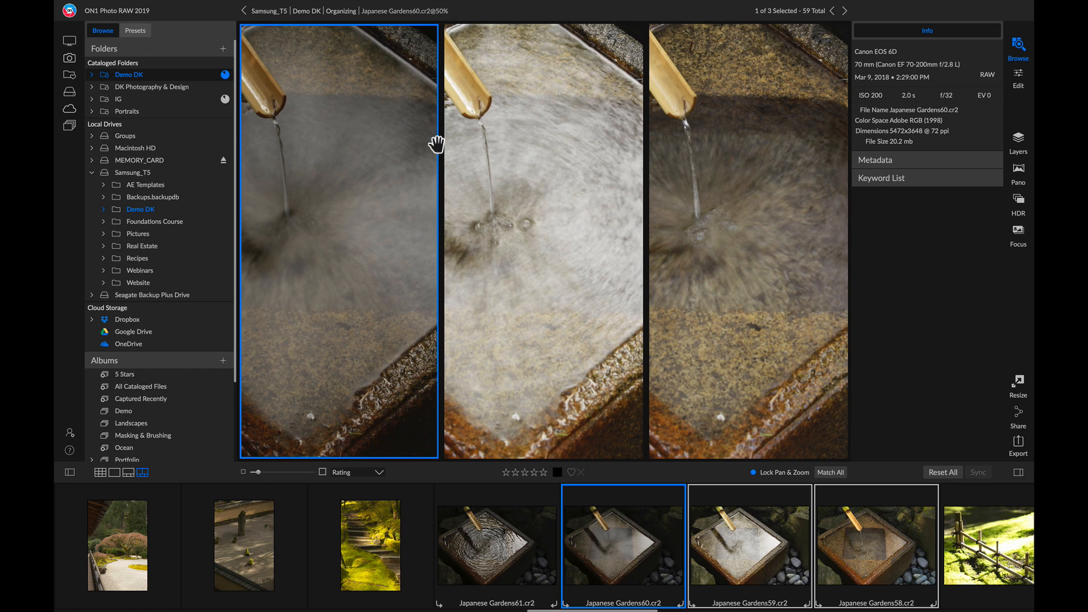
pyautogui.press('/')
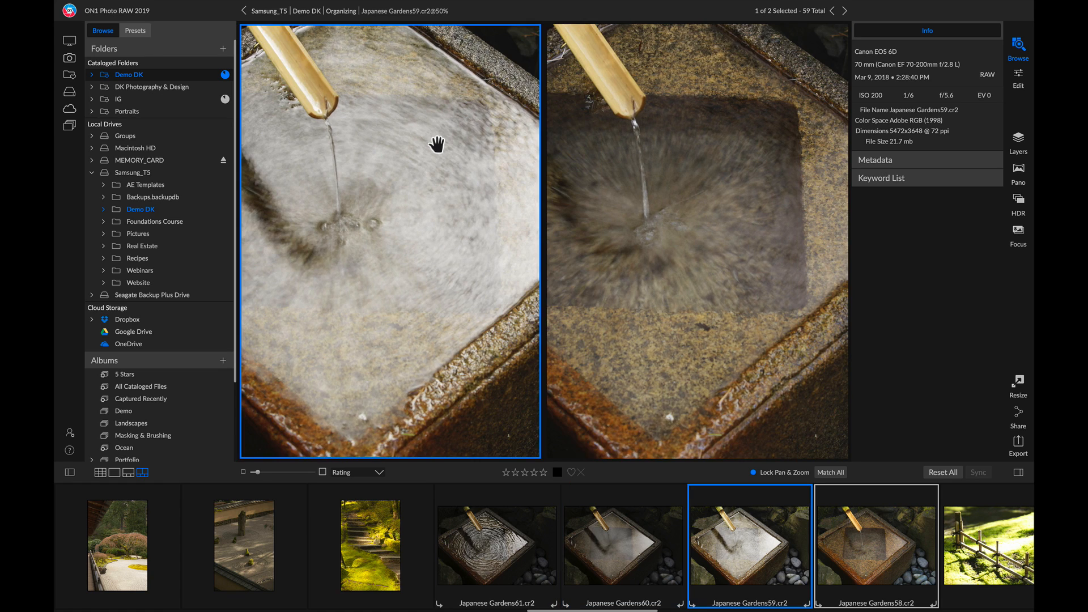
pyautogui.press('/')
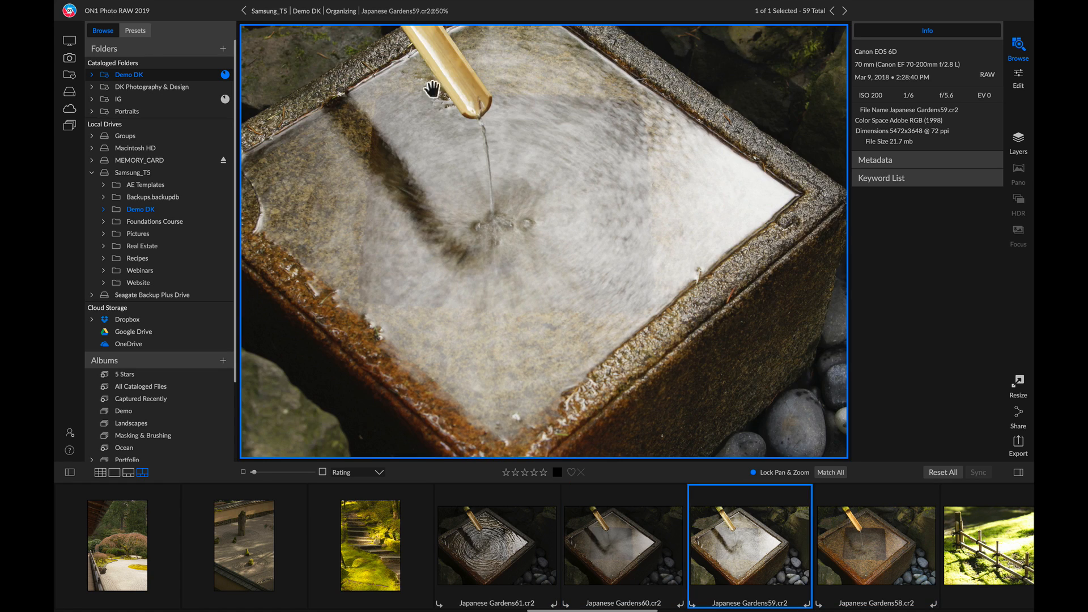
pyautogui.click(513, 136)
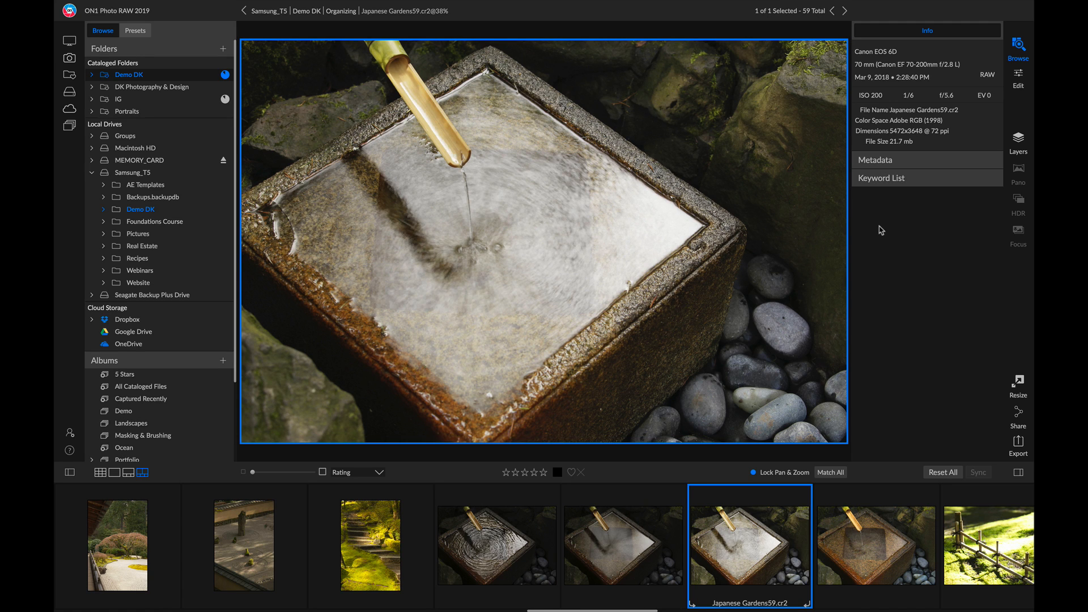
pyautogui.press('g')
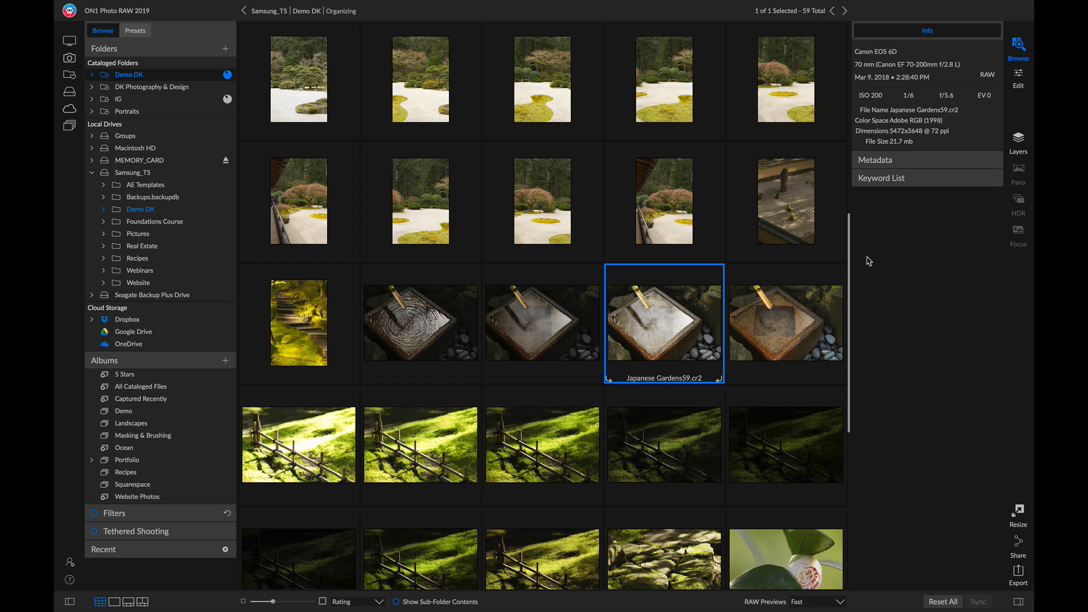
# Add the HDR BRACKETS subfolder to the cataloged folders
pyautogui.scroll(-5, 783, 263)
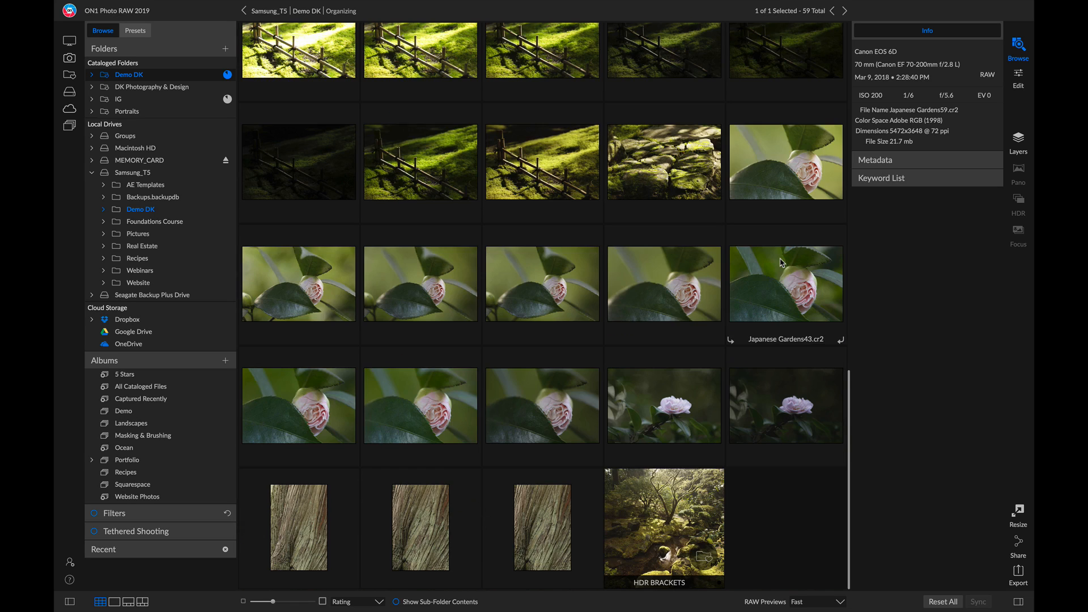
pyautogui.rightClick(643, 519)
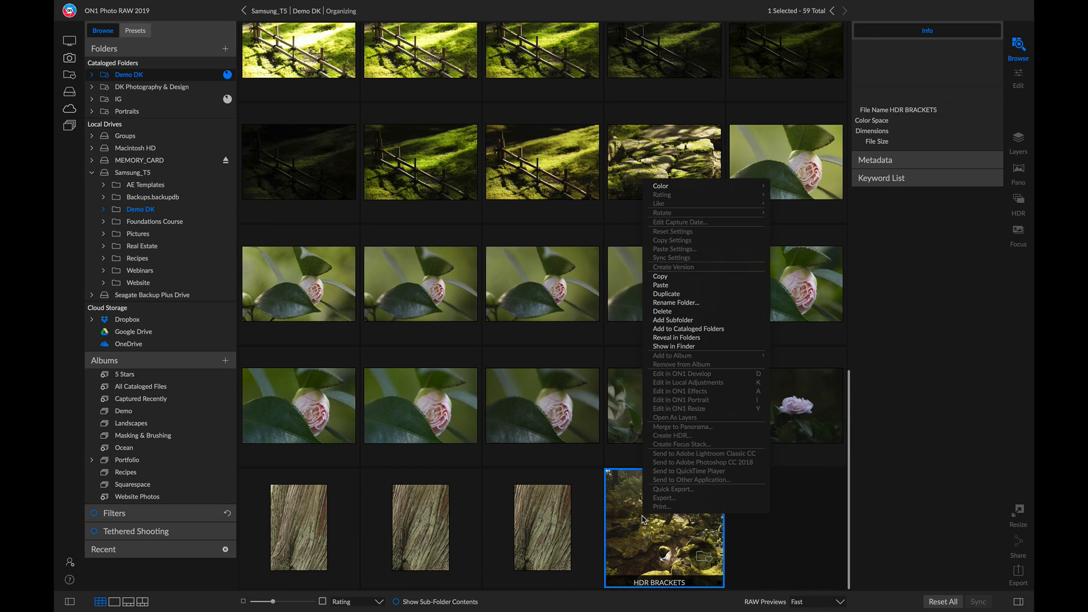
pyautogui.click(708, 332)
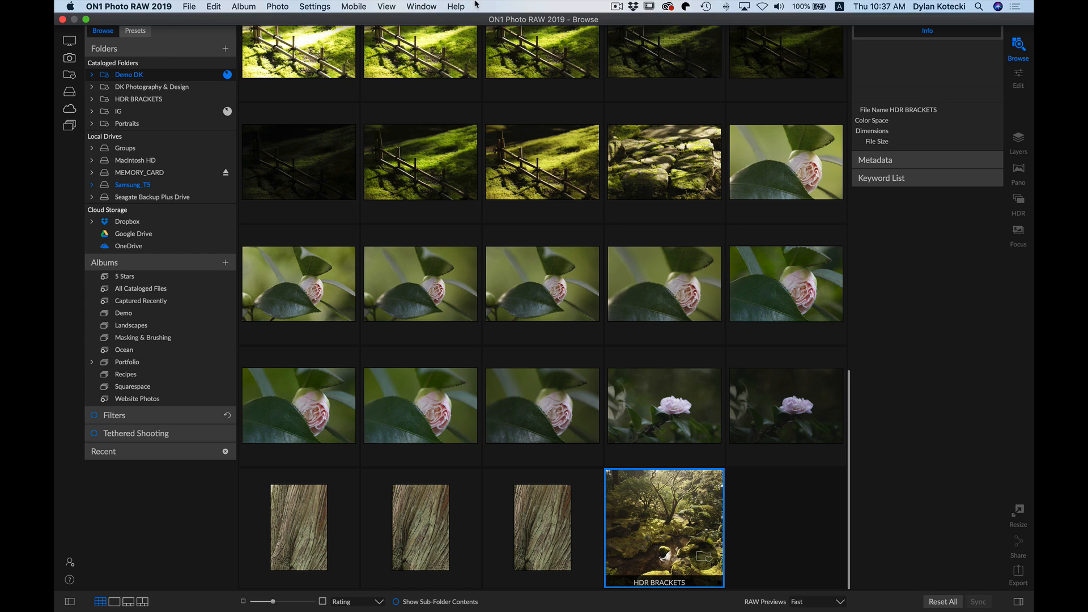
pyautogui.click(456, 6)
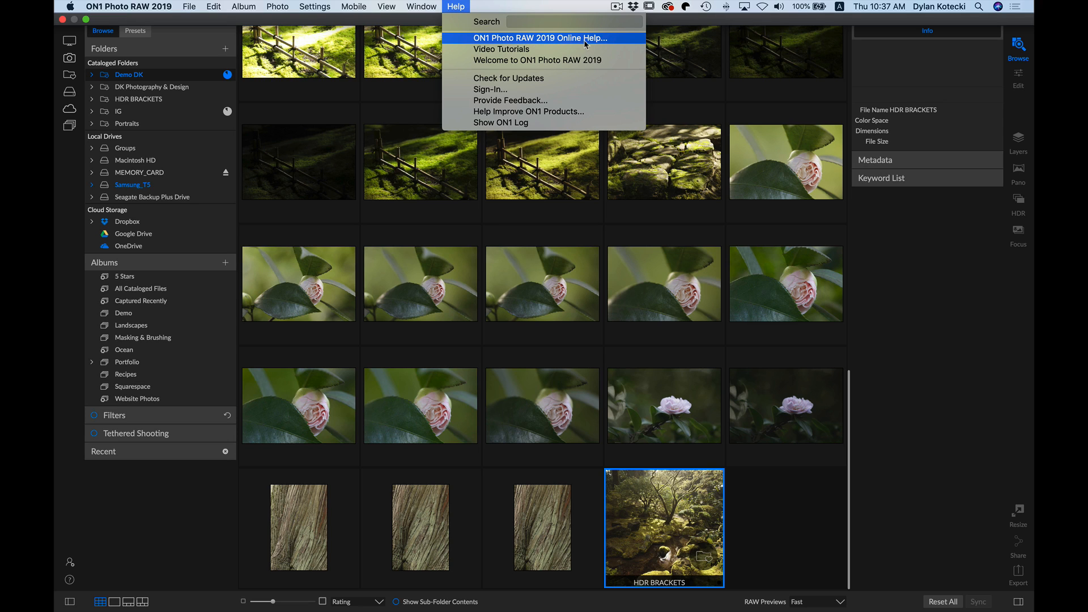
pyautogui.click(653, 149)
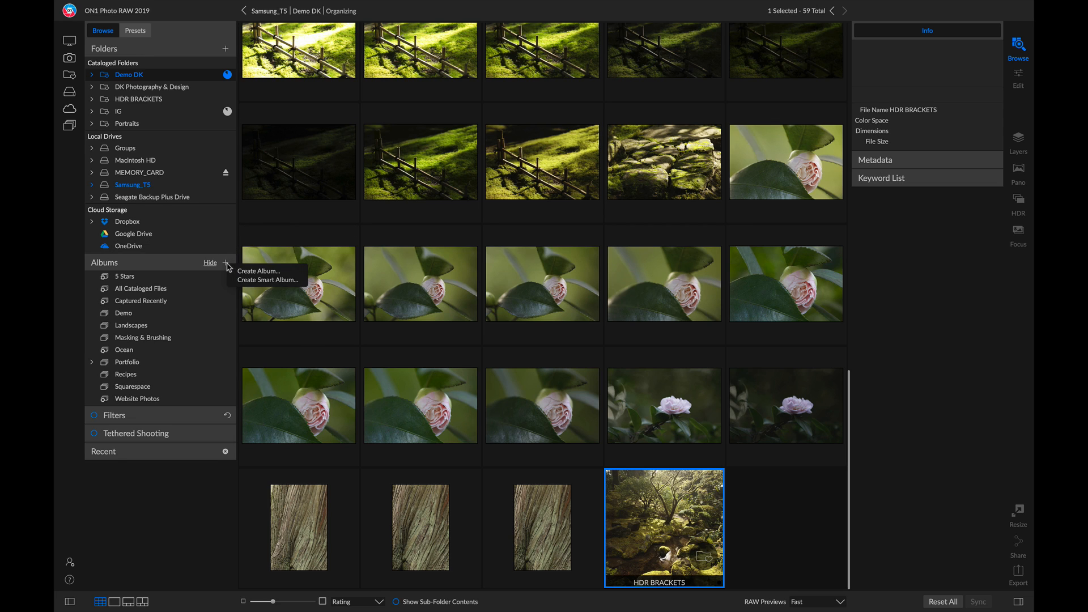
# Create a new album named Organizing without adding the selected items
pyautogui.click(226, 264)
pyautogui.click(239, 271)
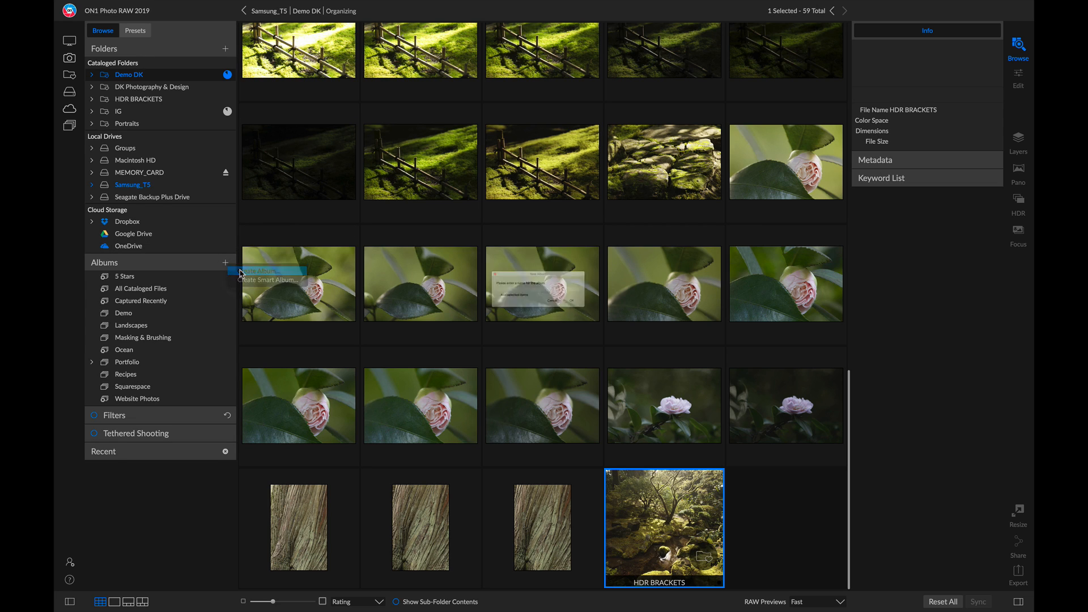
pyautogui.write('Organizing')
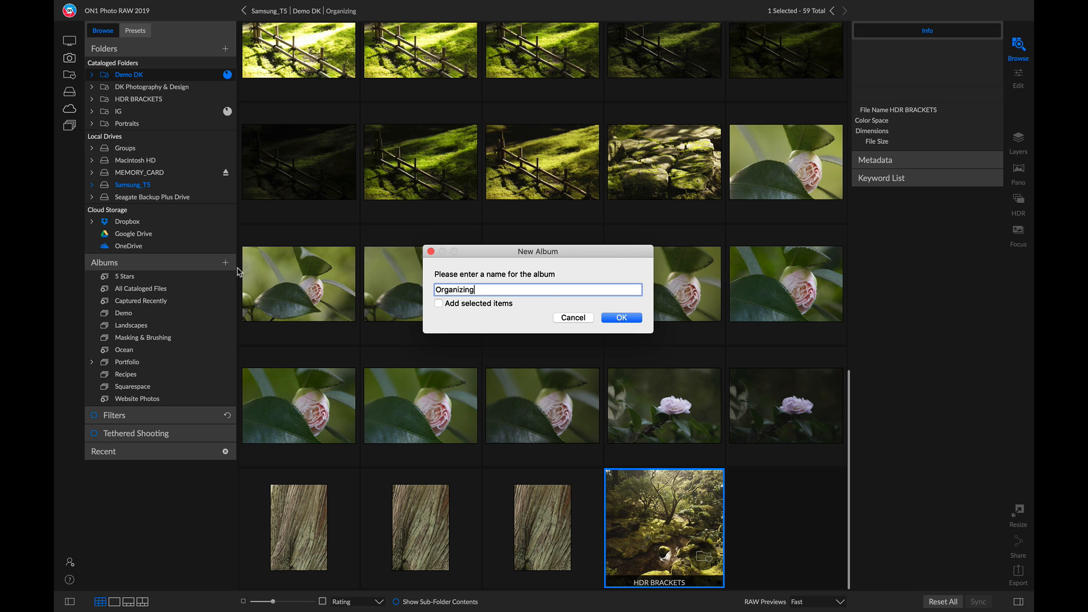
pyautogui.press('Return')
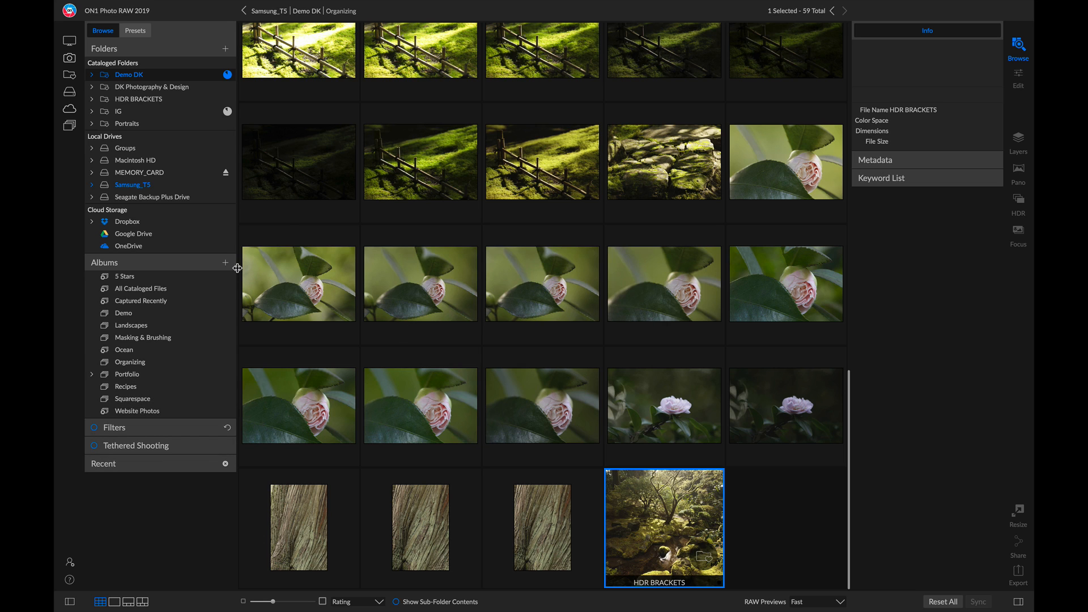
# Add the nine flower photos, from the first camellia in its row through the brighter pink bloom, to the Organizing album and open it
pyautogui.click(297, 274)
pyautogui.keyDown('shift'); pyautogui.click(649, 424); pyautogui.keyUp('shift')
pyautogui.moveTo(661, 381); pyautogui.dragTo(136, 365)
pyautogui.click(136, 365)
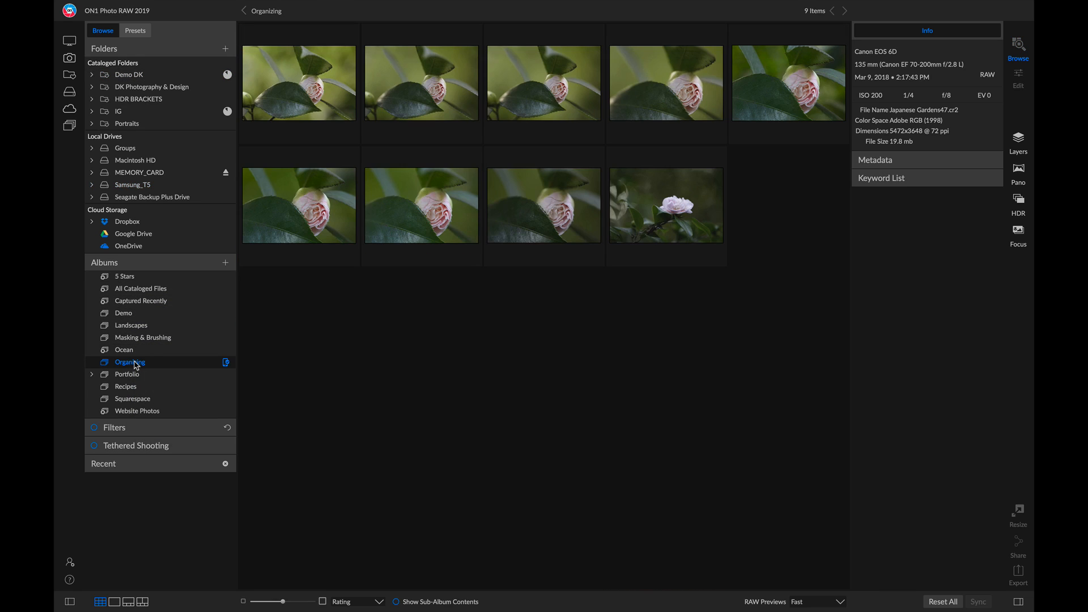
# Review the criteria offered for a new smart album, close it without creating one, and clear the photo selection
pyautogui.click(225, 262)
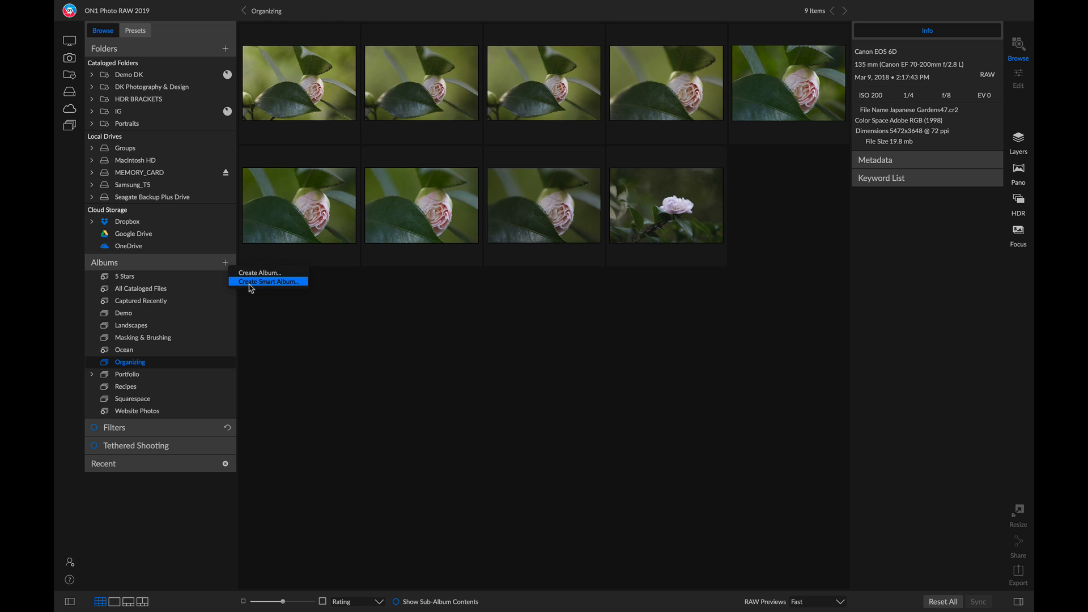
pyautogui.click(251, 282)
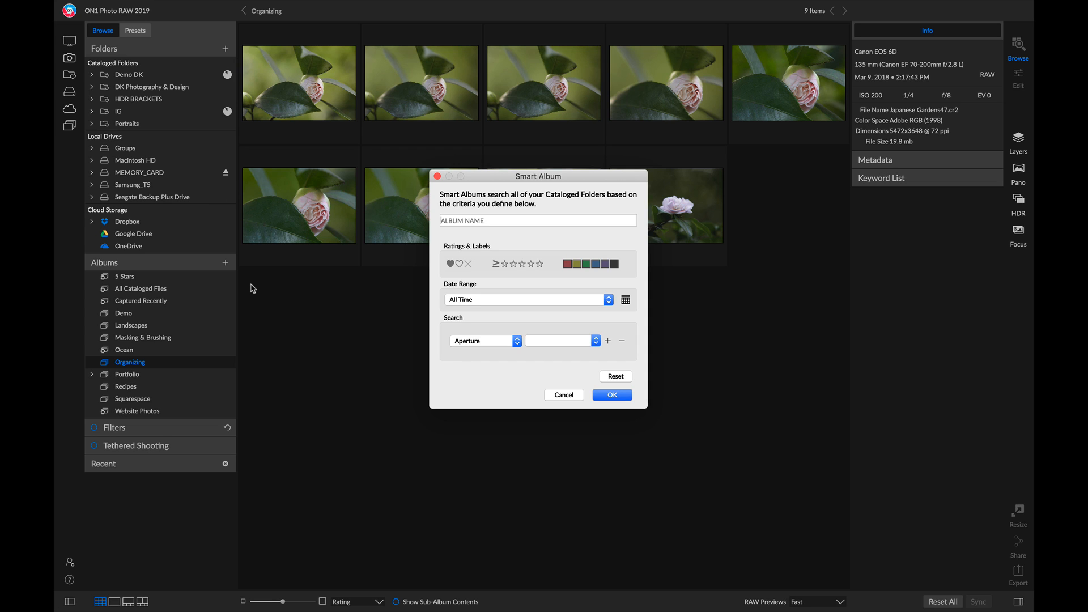
pyautogui.press('Escape')
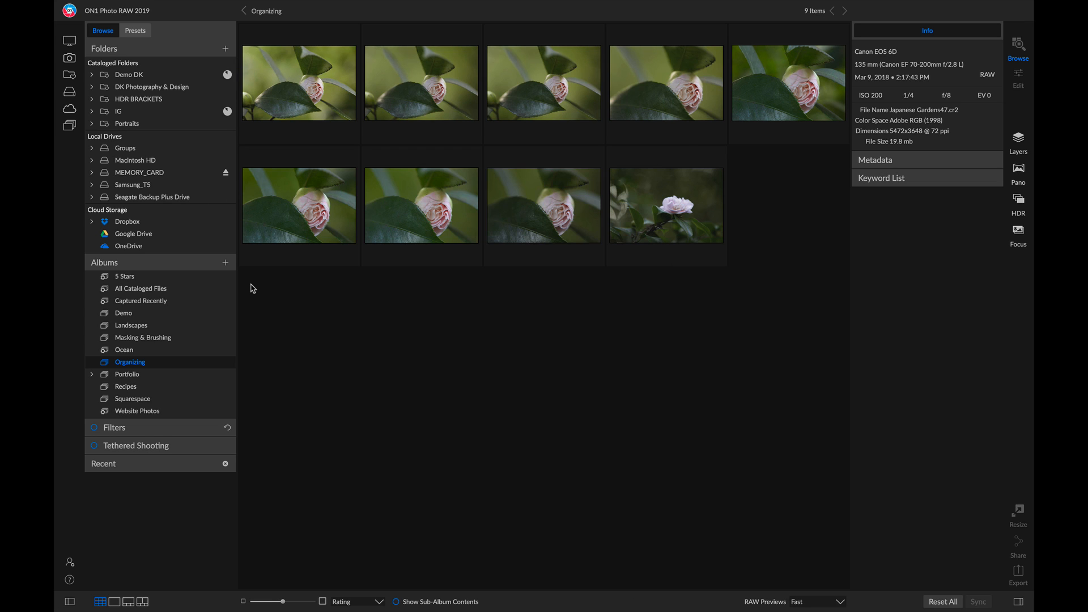
pyautogui.click(258, 290)
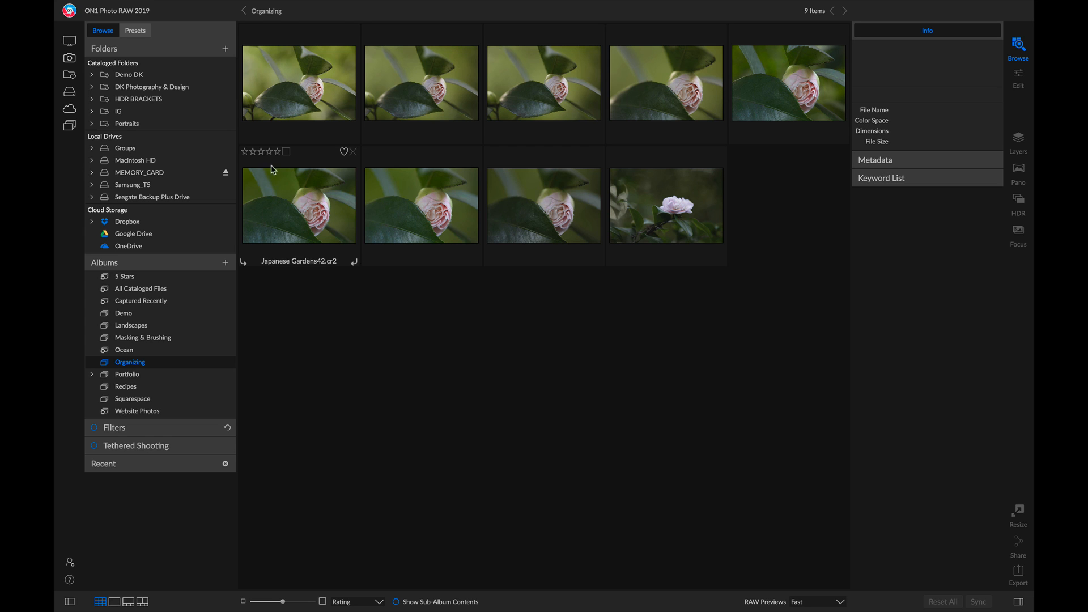
# Select the first camellia photo, Japanese Gardens47.cr2, examine its metadata fields, and collapse them again
pyautogui.click(277, 111)
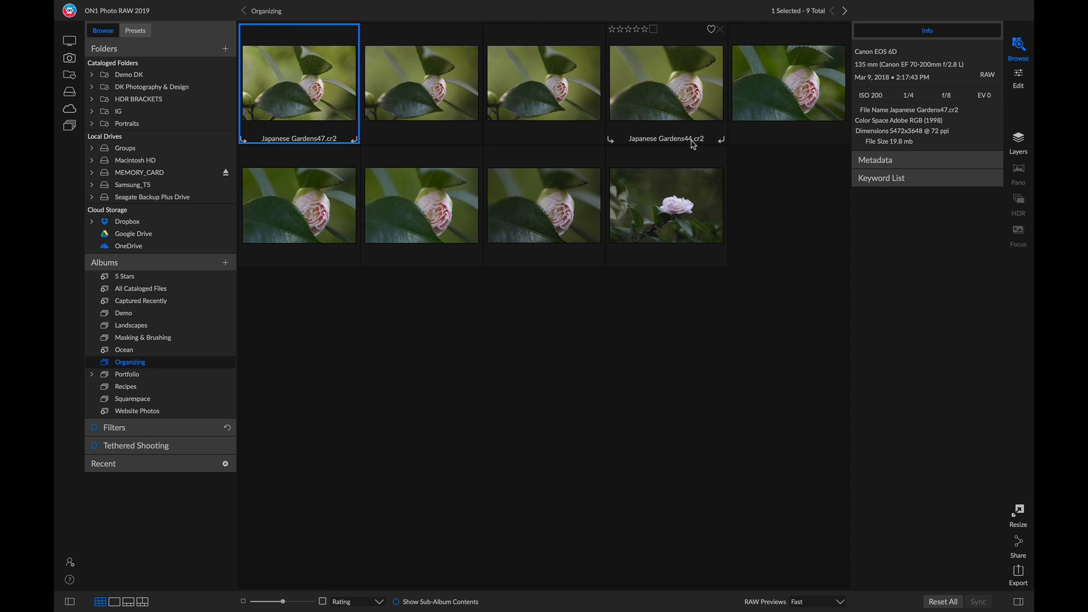
pyautogui.click(949, 162)
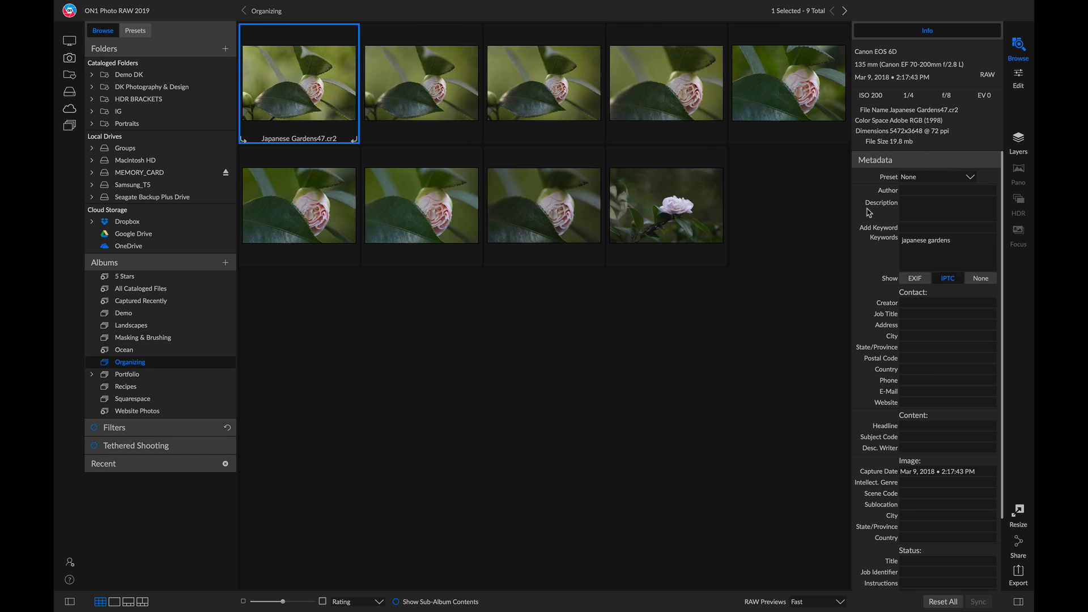
pyautogui.scroll(-3, 869, 215)
pyautogui.scroll(3, 870, 280)
pyautogui.click(927, 162)
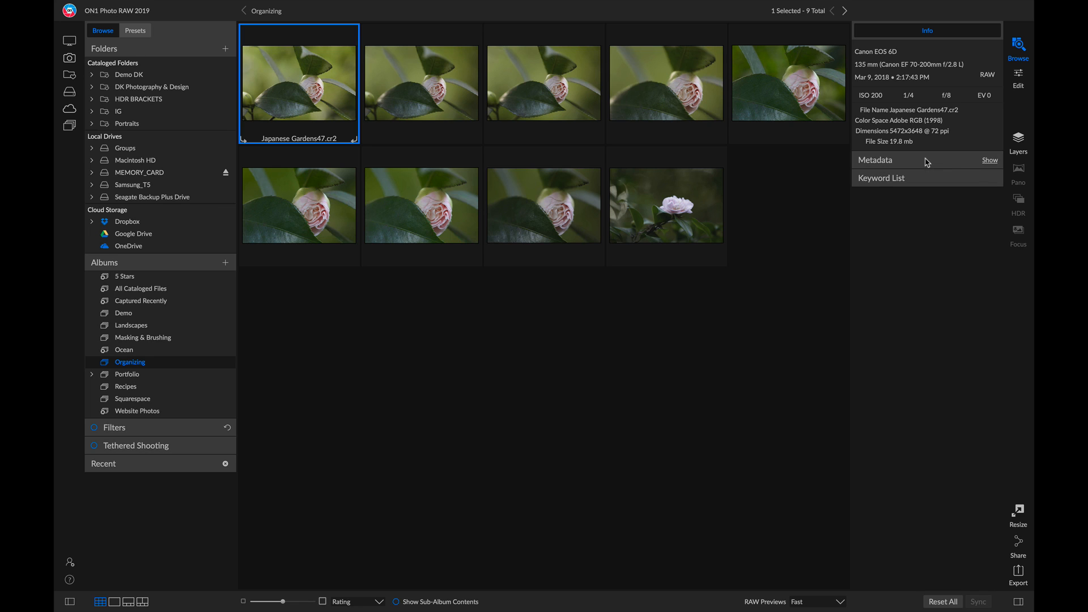
# Look through the keyword list and the actions available for the keyword 2, without applying any of them
pyautogui.click(927, 179)
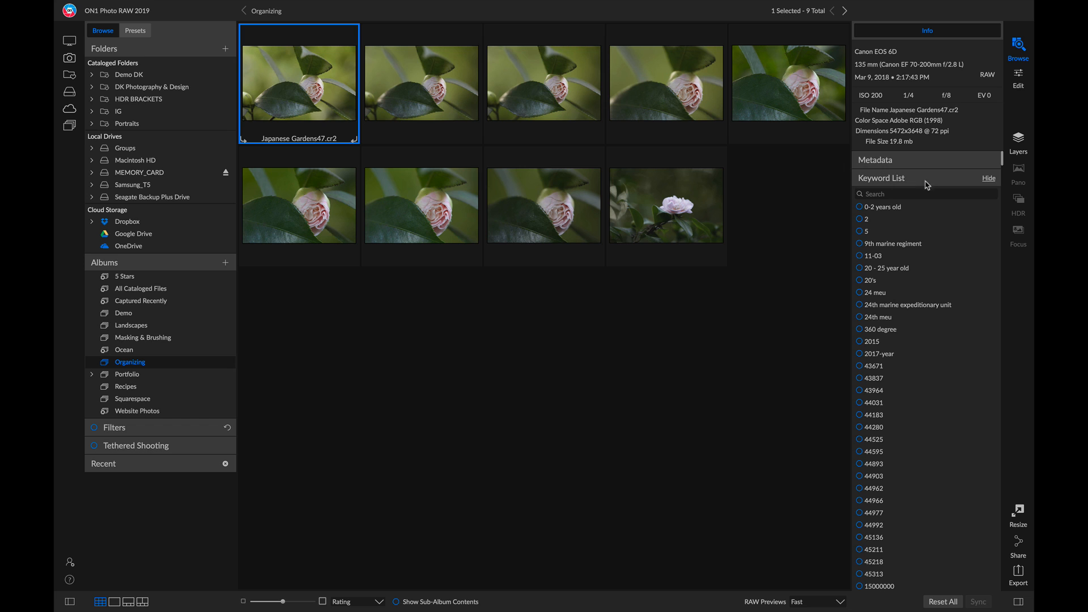
pyautogui.scroll(-10, 928, 254)
pyautogui.scroll(10, 929, 256)
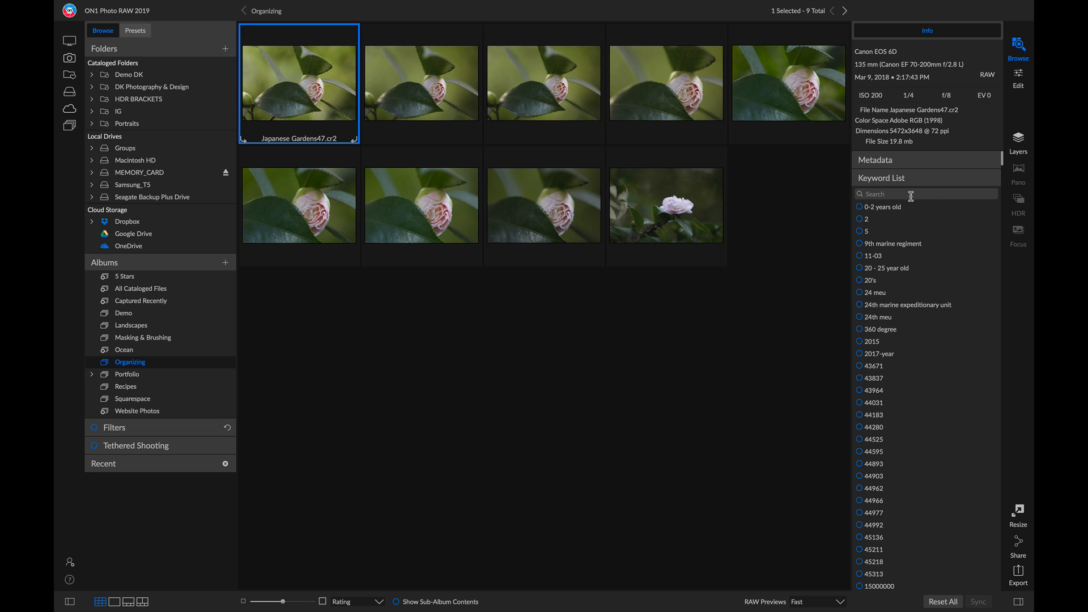
pyautogui.rightClick(887, 221)
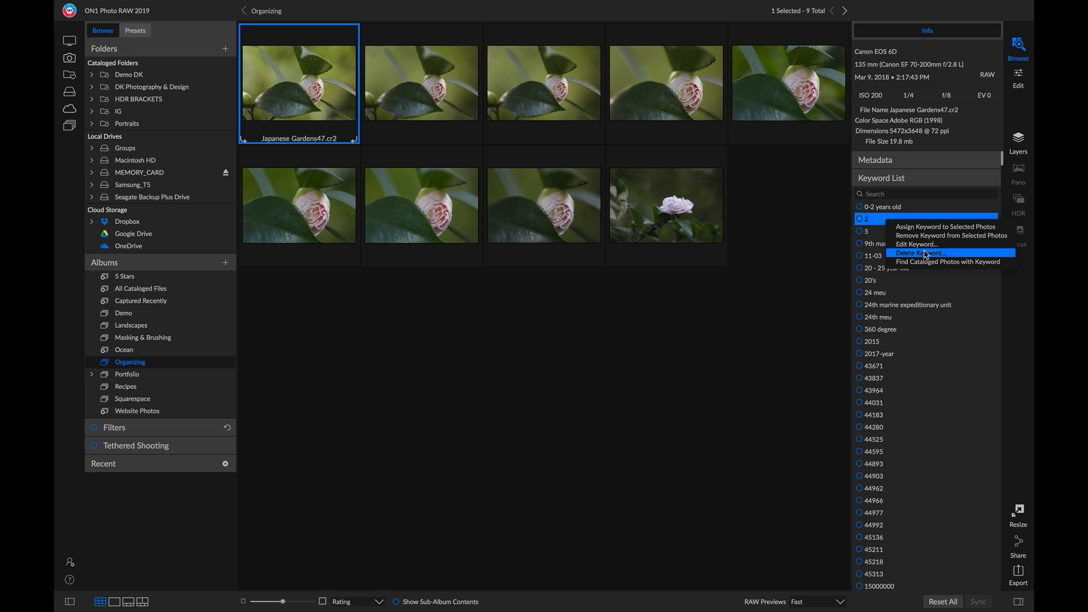
pyautogui.click(803, 222)
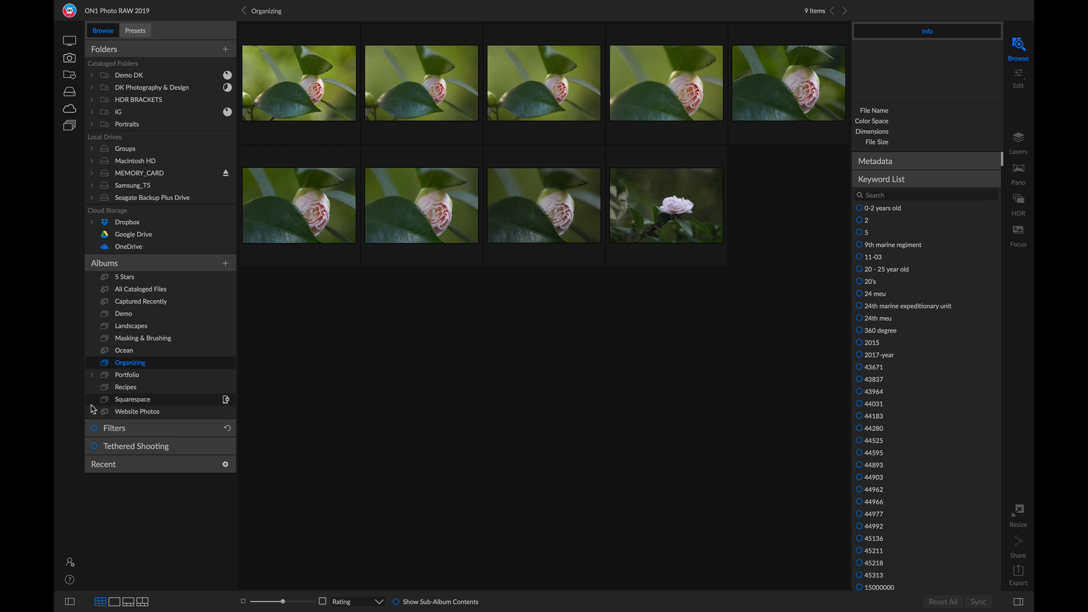
# Turn on the photo filters and review the advanced criteria types, leaving the criterion set to Everything
pyautogui.click(95, 428)
pyautogui.click(130, 433)
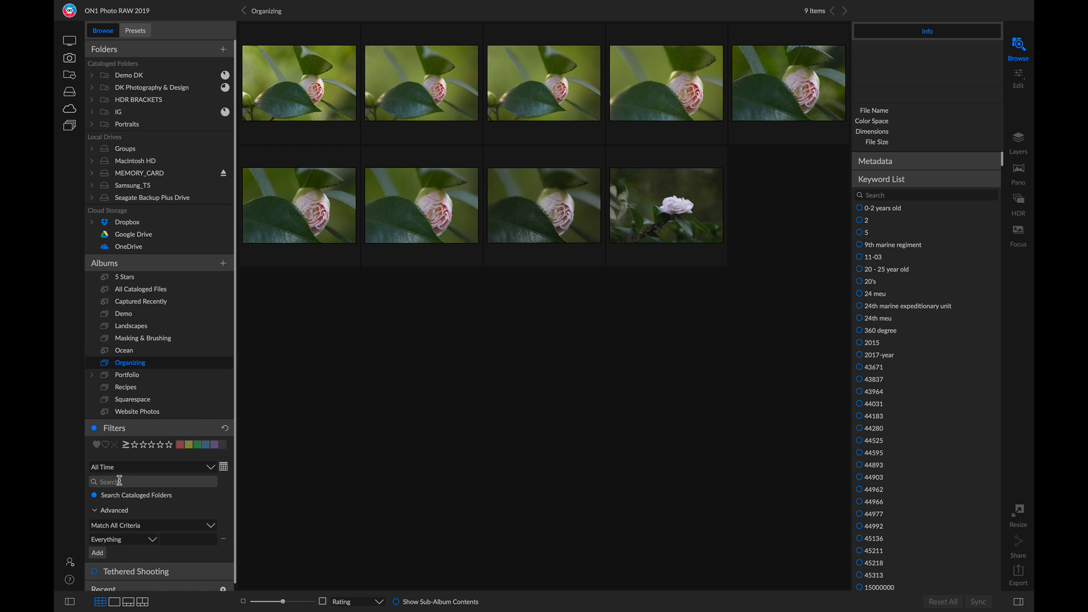
pyautogui.click(123, 539)
pyautogui.scroll(-1, 124, 524)
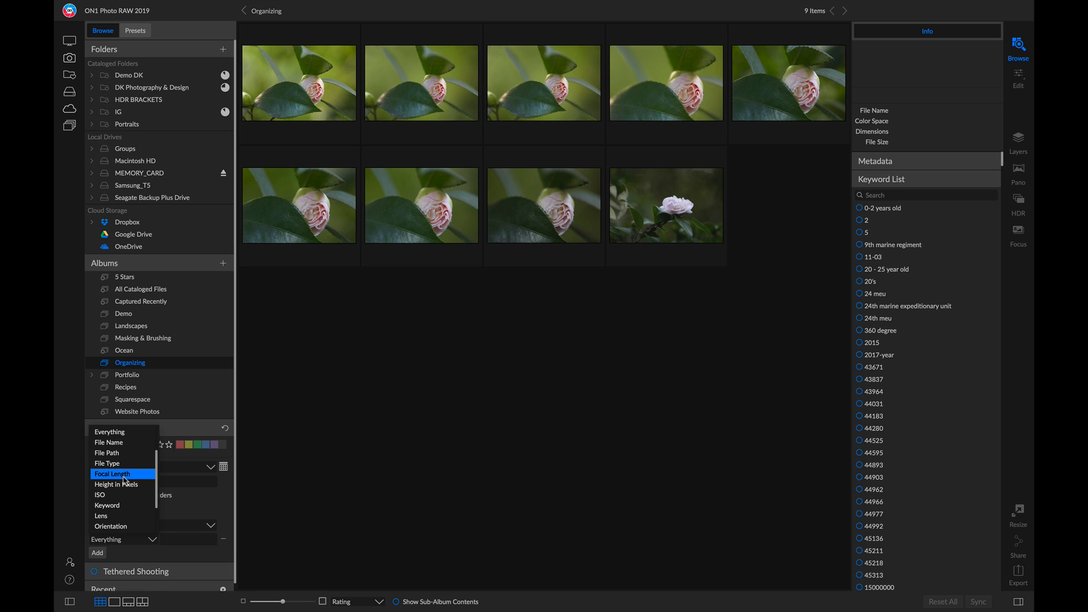
pyautogui.click(179, 497)
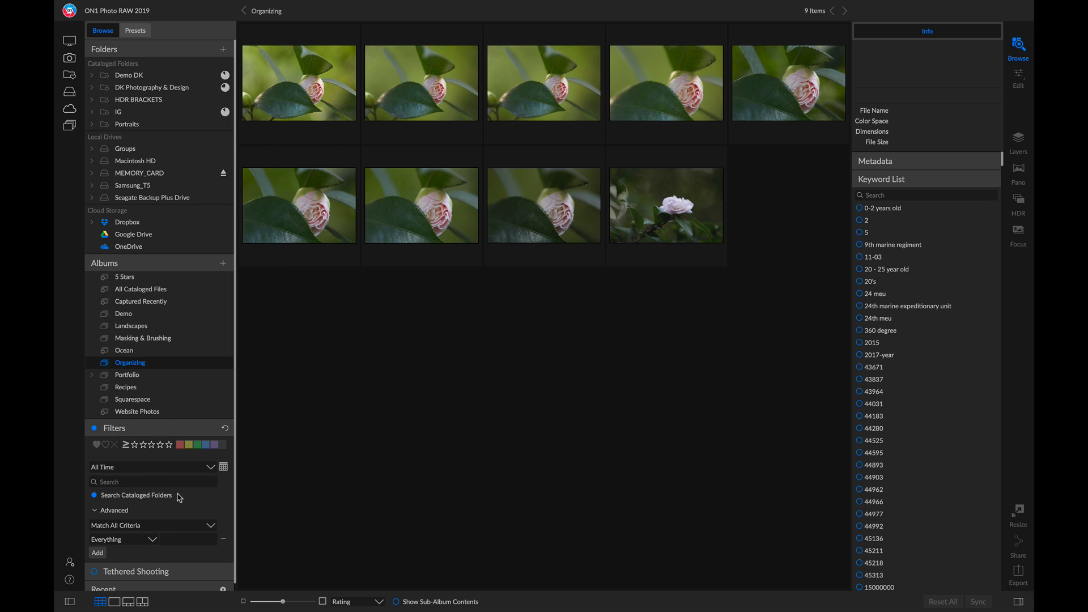